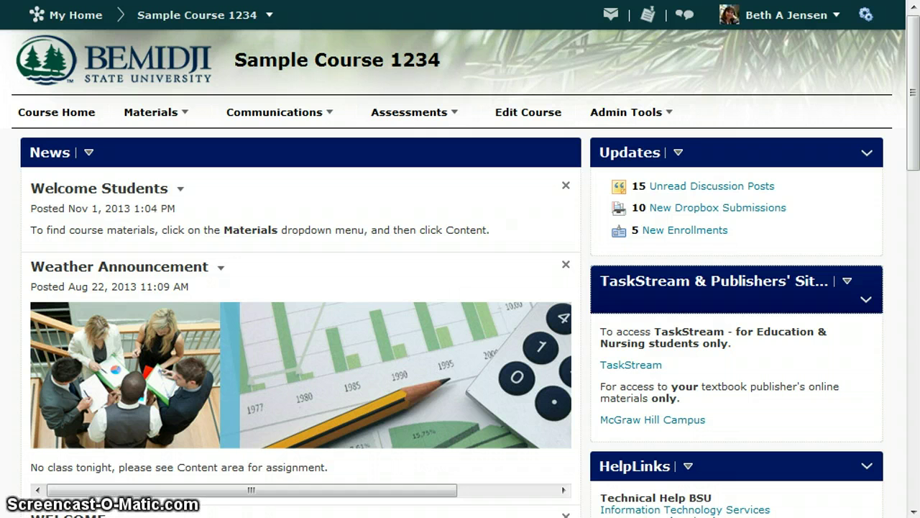
Open the course's Discussions list from the Communications menu
{"action": "left_click", "coordinate": [263, 116]}
{"action": "left_click", "coordinate": [264, 178]}
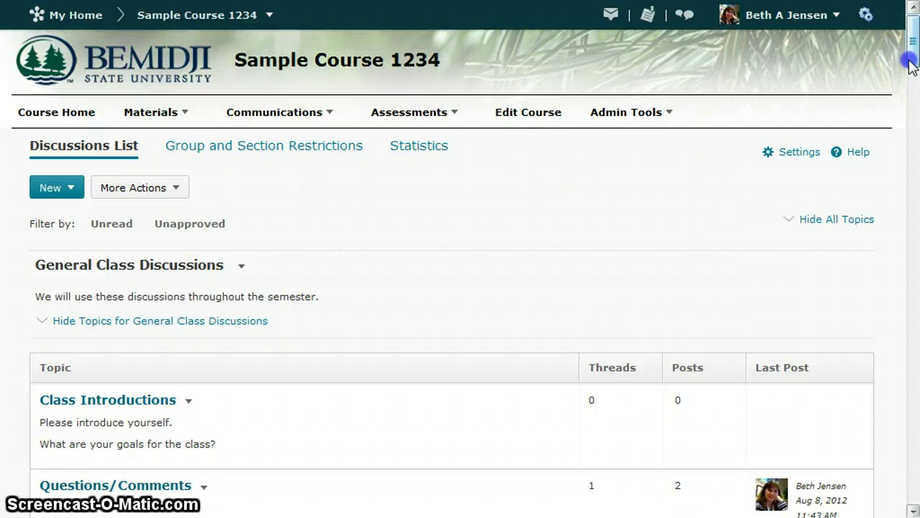
Scroll to Portfolio Project Rough Drafts and view the Draft Email topic
{"action": "left_click_drag", "start_coordinate": [911, 65], "coordinate": [915, 121]}
{"action": "scroll", "coordinate": [460, 287], "scroll_direction": "down", "scroll_amount": 1}
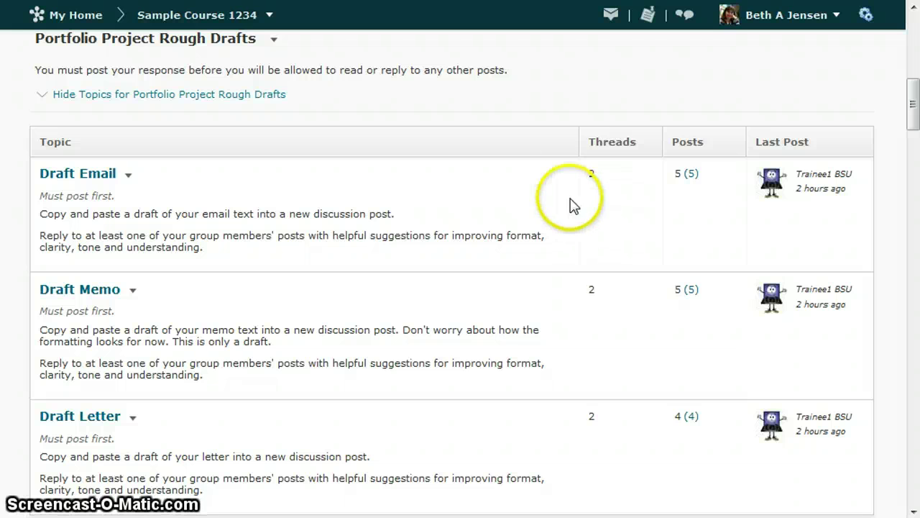
{"action": "left_click", "coordinate": [129, 176]}
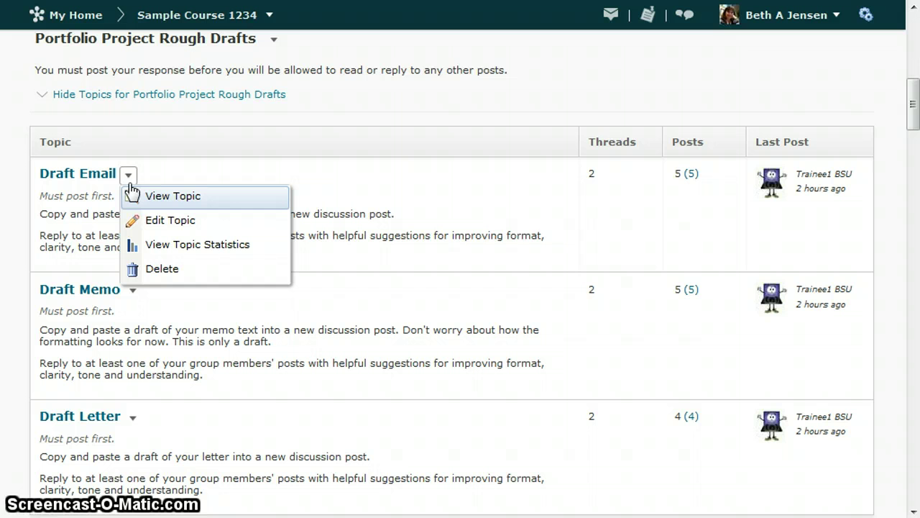
{"action": "left_click", "coordinate": [89, 184]}
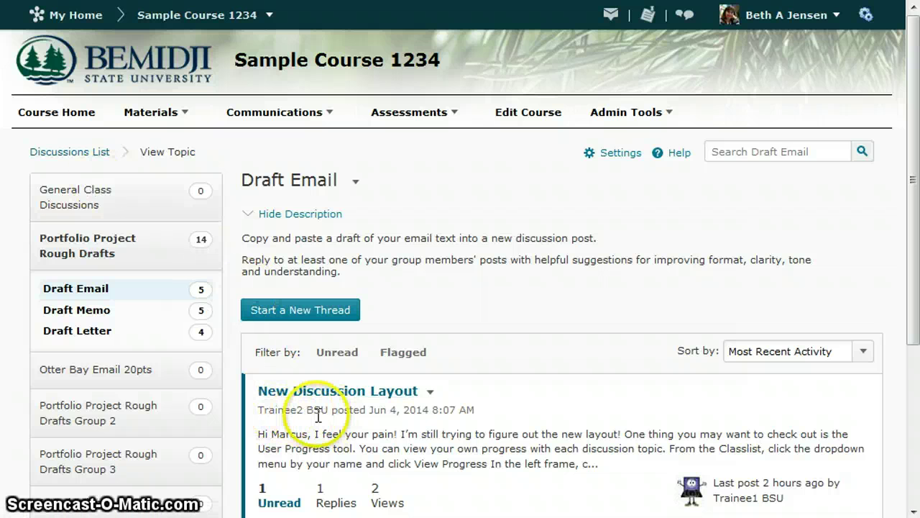
Keep threads sorted by most recent activity and open the New Discussion Layout thread
{"action": "left_click", "coordinate": [907, 301]}
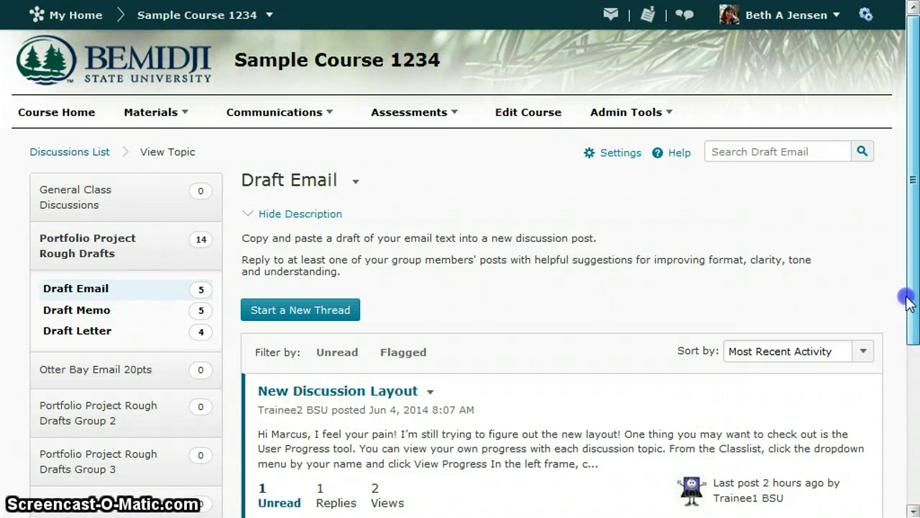
{"action": "left_click_drag", "start_coordinate": [908, 300], "coordinate": [905, 444]}
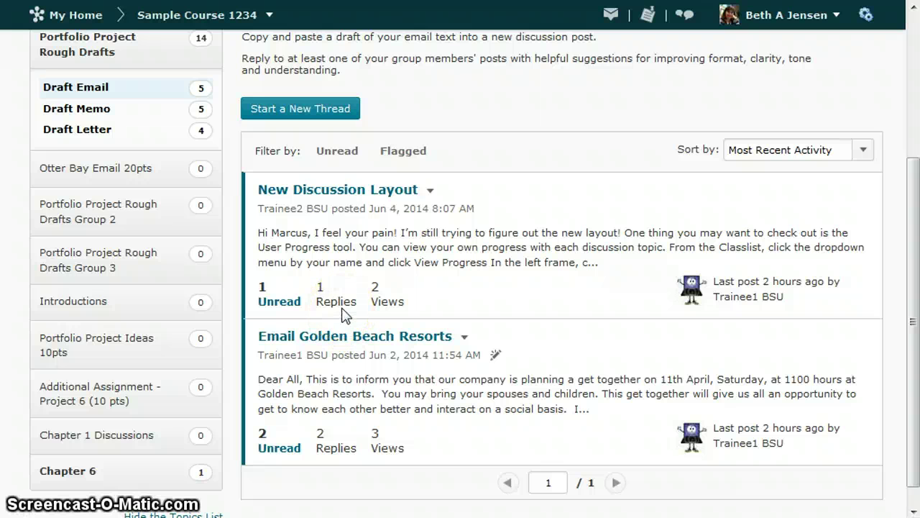
{"action": "left_click", "coordinate": [798, 152]}
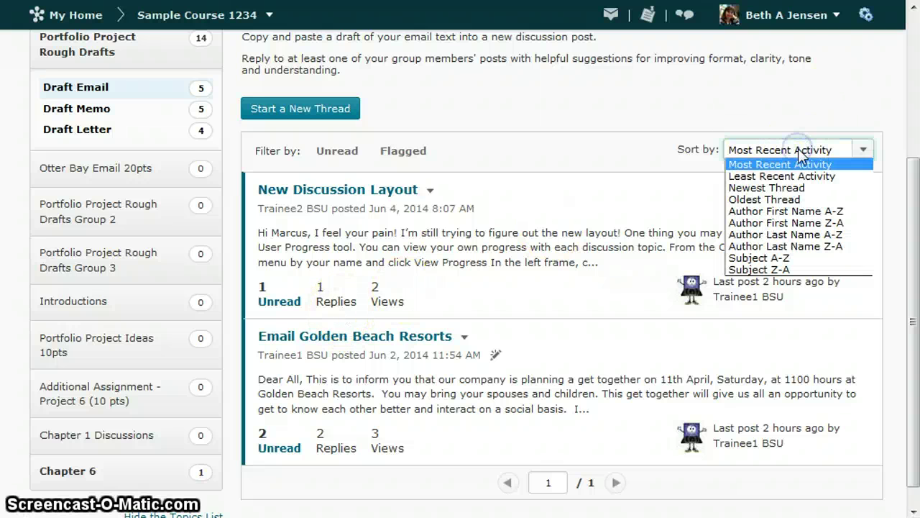
{"action": "left_click", "coordinate": [800, 159]}
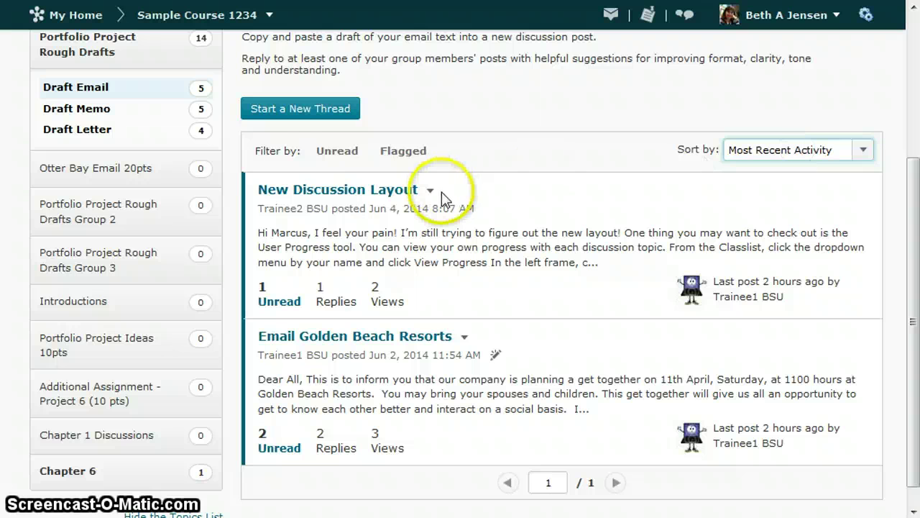
{"action": "left_click", "coordinate": [346, 192]}
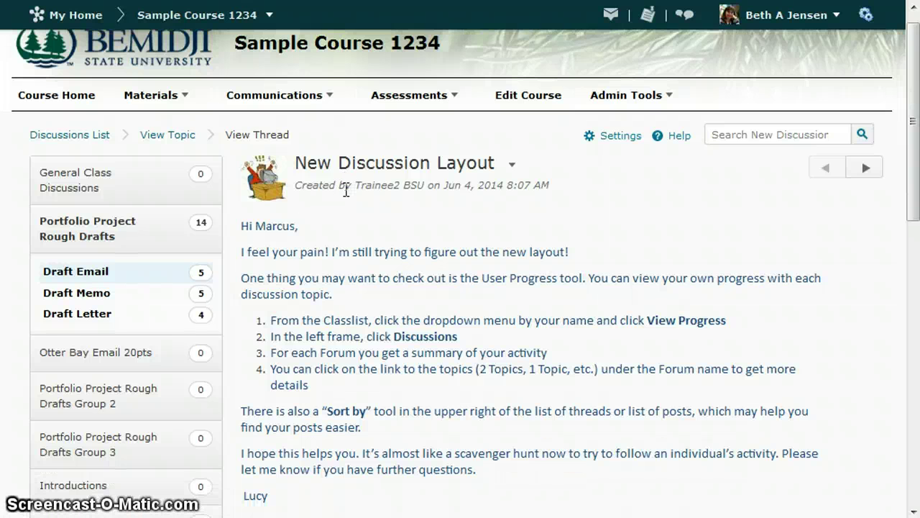
{"action": "scroll", "coordinate": [347, 193], "scroll_direction": "down", "scroll_amount": 2}
{"action": "scroll", "coordinate": [346, 191], "scroll_direction": "down", "scroll_amount": 5}
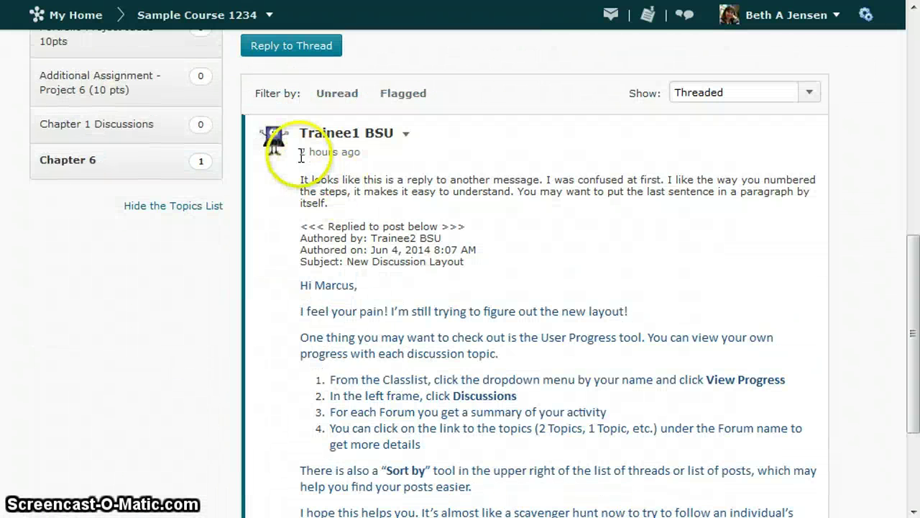
{"action": "scroll", "coordinate": [338, 166], "scroll_direction": "down", "scroll_amount": 2}
{"action": "scroll", "coordinate": [338, 166], "scroll_direction": "up", "scroll_amount": 3}
{"action": "scroll", "coordinate": [338, 165], "scroll_direction": "up", "scroll_amount": 4}
{"action": "left_click_drag", "start_coordinate": [341, 165], "coordinate": [343, 178]}
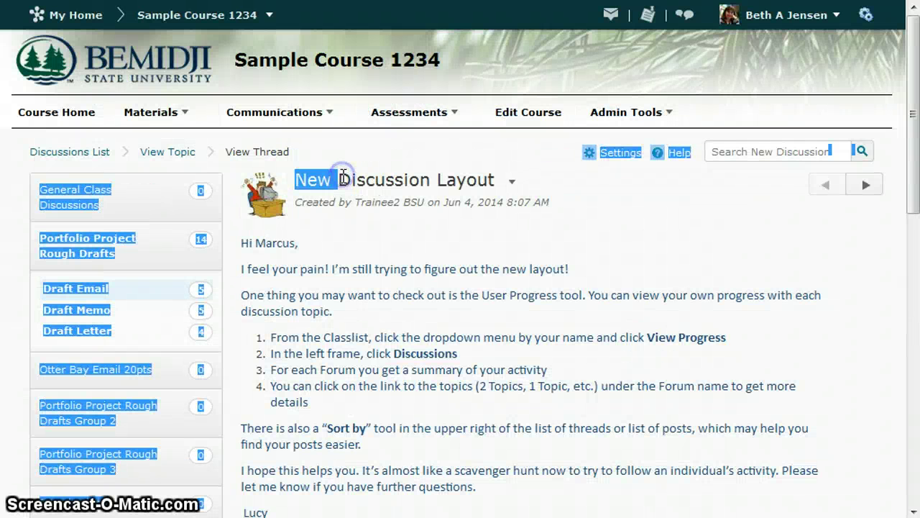
{"action": "scroll", "coordinate": [343, 179], "scroll_direction": "down", "scroll_amount": 5}
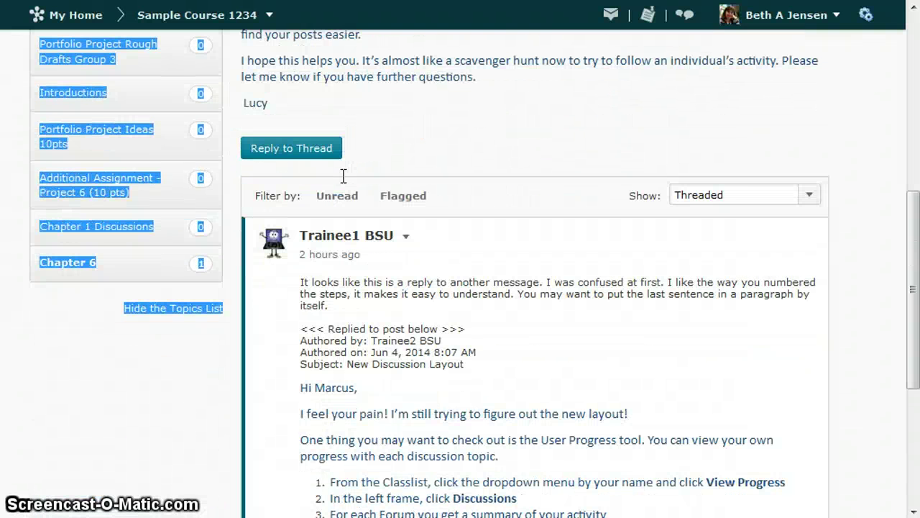
{"action": "left_click", "coordinate": [761, 199]}
{"action": "left_click", "coordinate": [761, 199]}
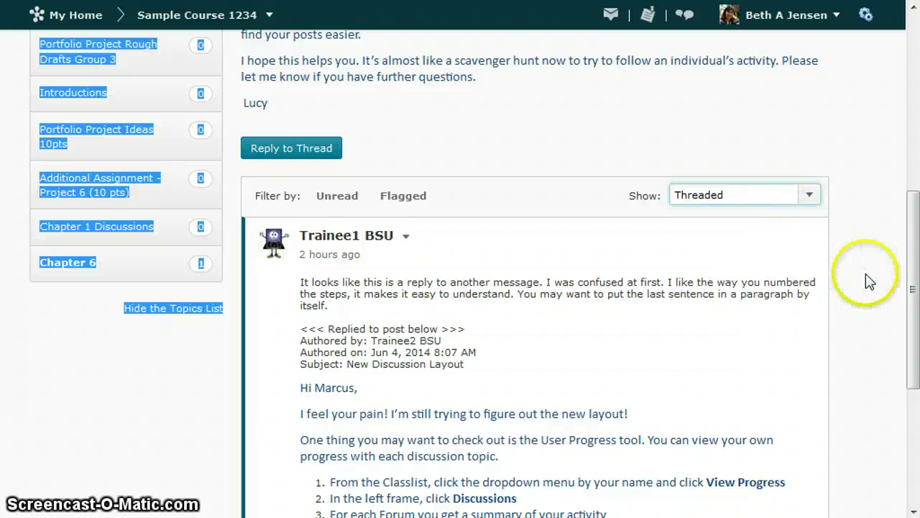
{"action": "left_click_drag", "start_coordinate": [915, 316], "coordinate": [915, 141]}
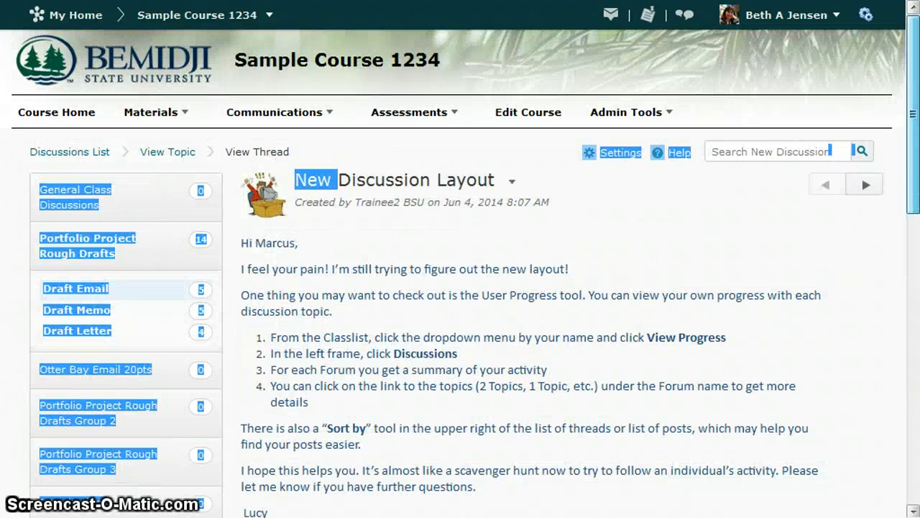
{"action": "left_click", "coordinate": [772, 189]}
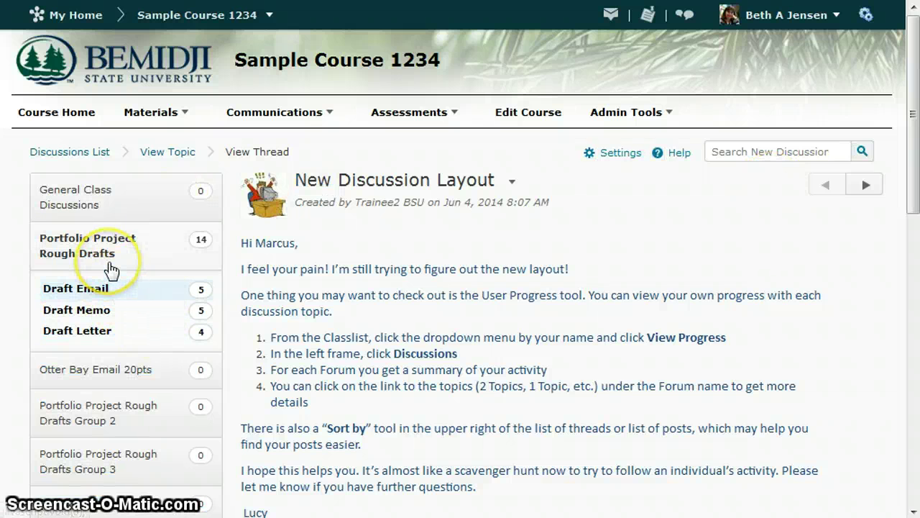
Return to Draft Email and search it for the student's posts, reviewing the two results
{"action": "left_click", "coordinate": [95, 290]}
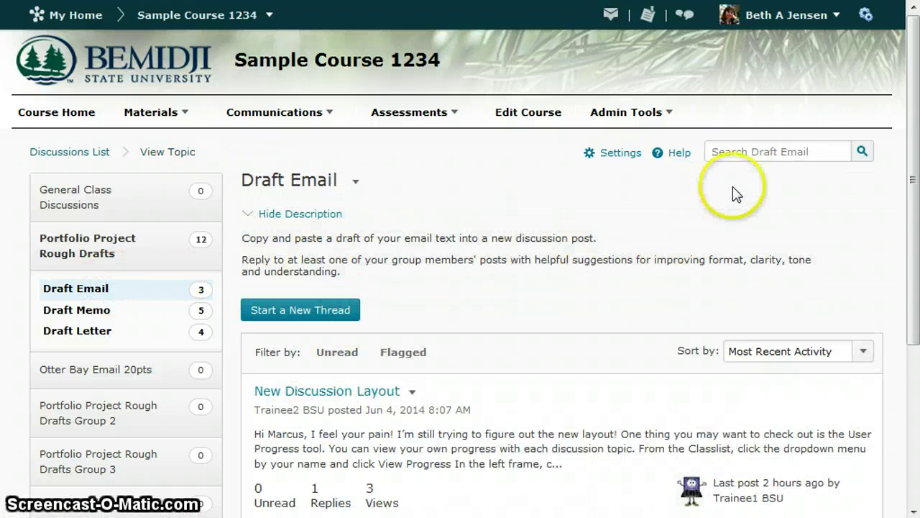
{"action": "left_click", "coordinate": [775, 159]}
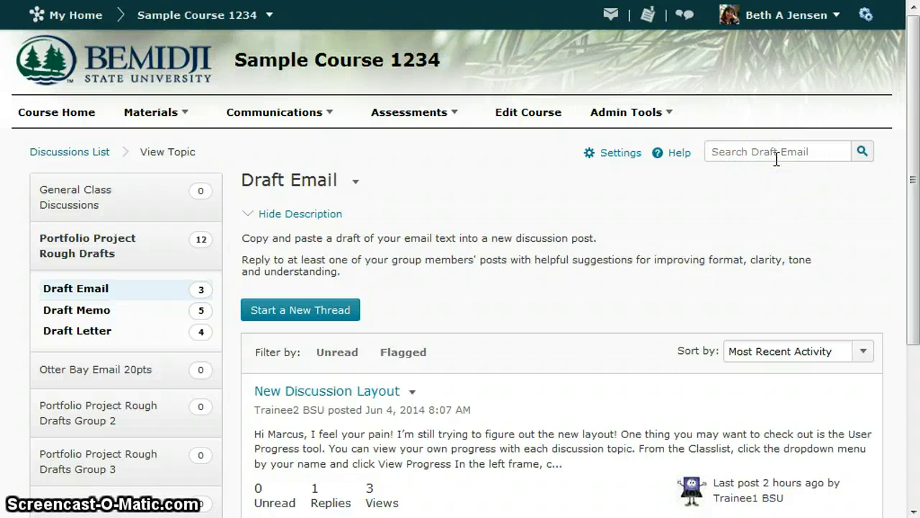
{"action": "type", "text": "trainee1"}
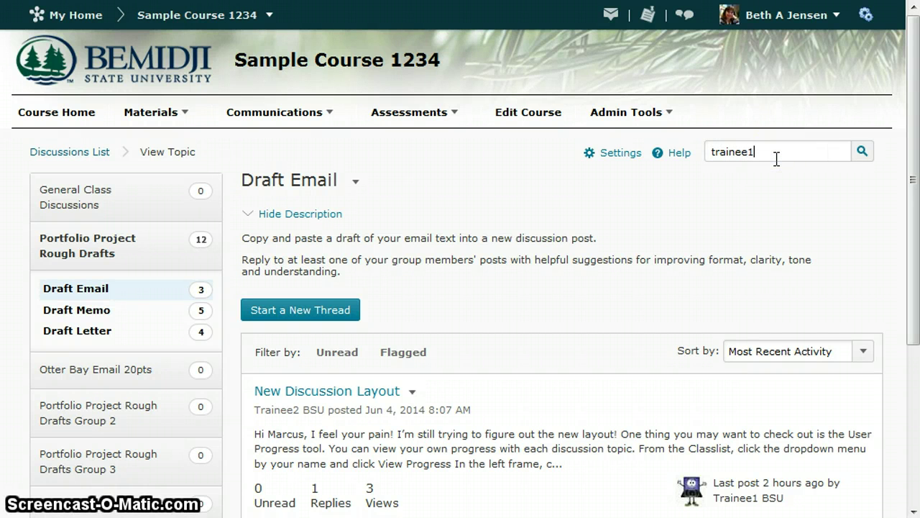
{"action": "left_click", "coordinate": [862, 153]}
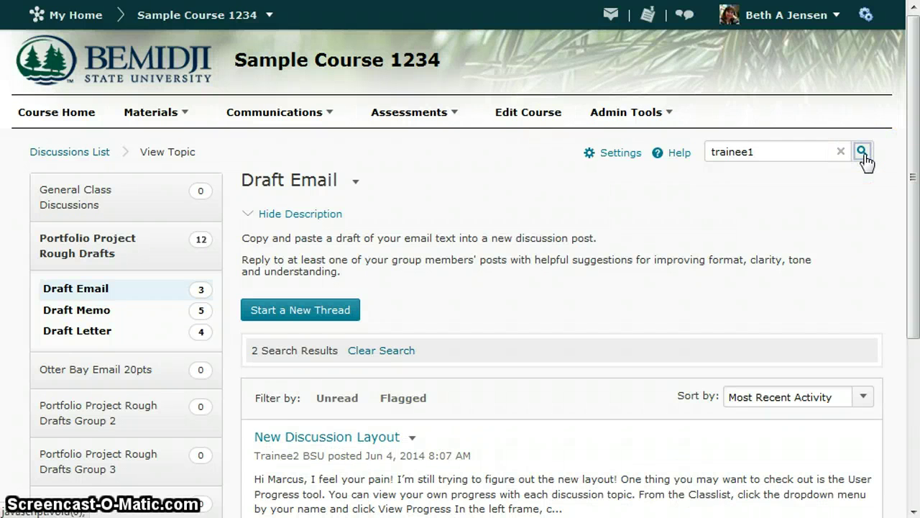
{"action": "left_click_drag", "start_coordinate": [911, 167], "coordinate": [902, 316]}
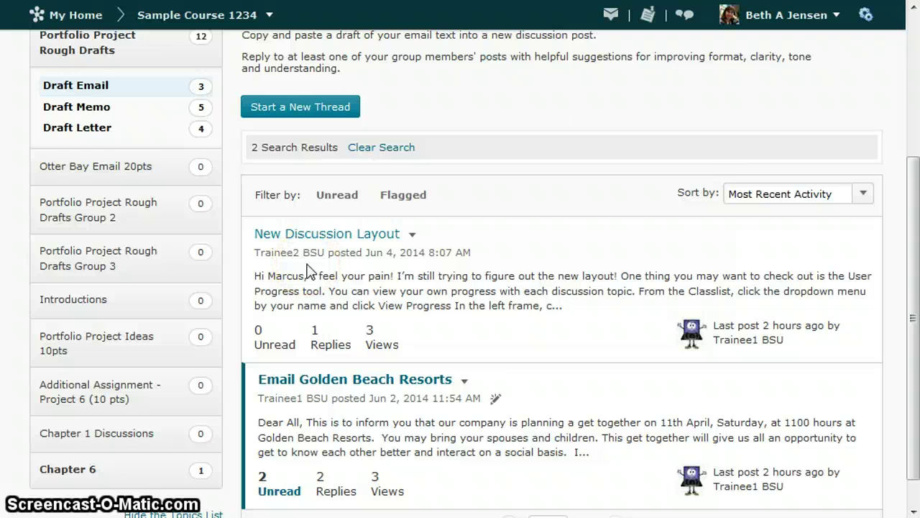
{"action": "scroll", "coordinate": [308, 271], "scroll_direction": "up", "scroll_amount": 3}
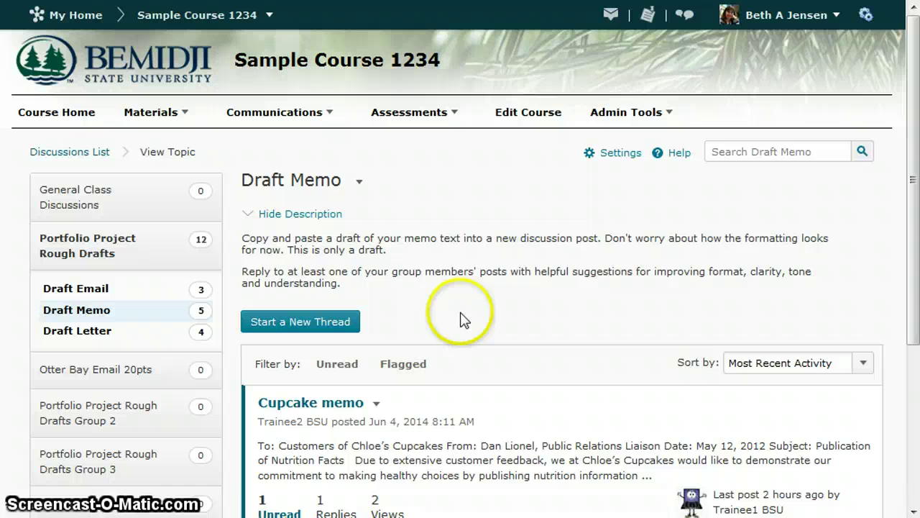
Search Draft Memo for the student, finding the Cupcake memo and Fall Clothes Line threads
{"action": "scroll", "coordinate": [463, 320], "scroll_direction": "down", "scroll_amount": 1}
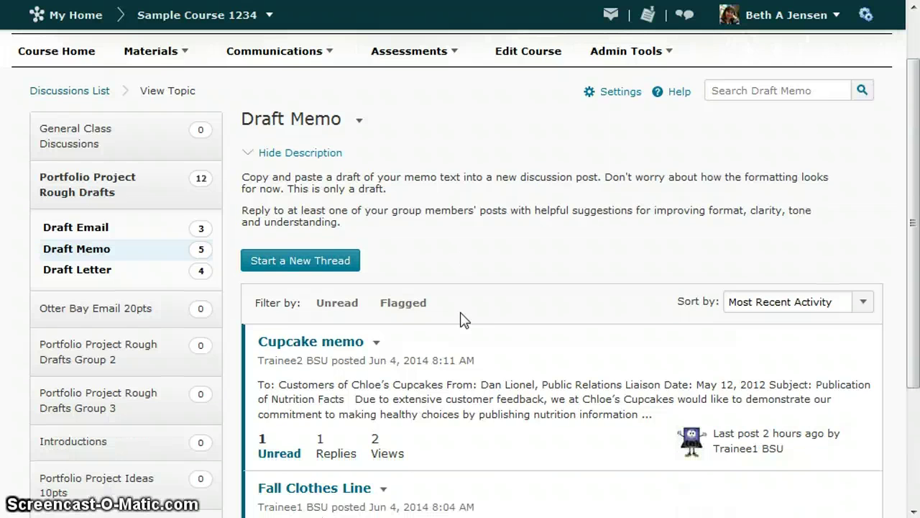
{"action": "scroll", "coordinate": [460, 318], "scroll_direction": "down", "scroll_amount": 1}
{"action": "scroll", "coordinate": [460, 319], "scroll_direction": "down", "scroll_amount": 2}
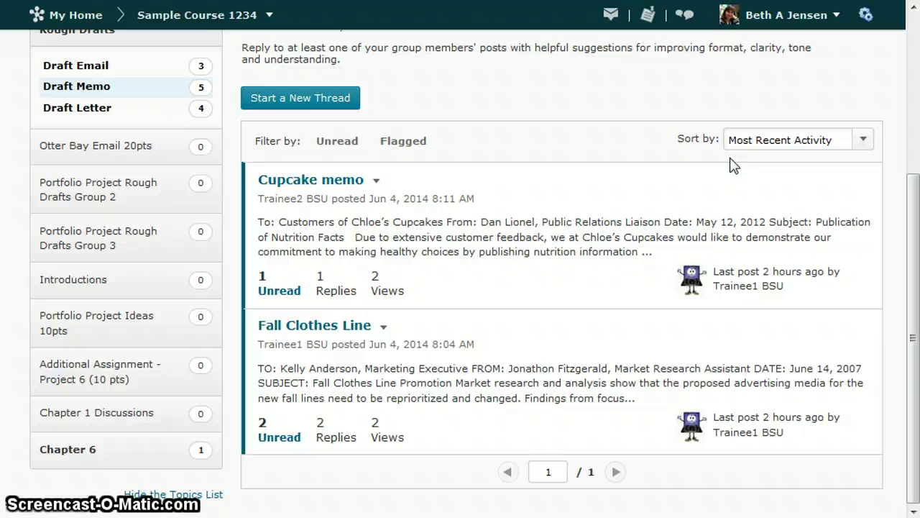
{"action": "scroll", "coordinate": [732, 167], "scroll_direction": "up", "scroll_amount": 3}
{"action": "scroll", "coordinate": [732, 165], "scroll_direction": "up", "scroll_amount": 1}
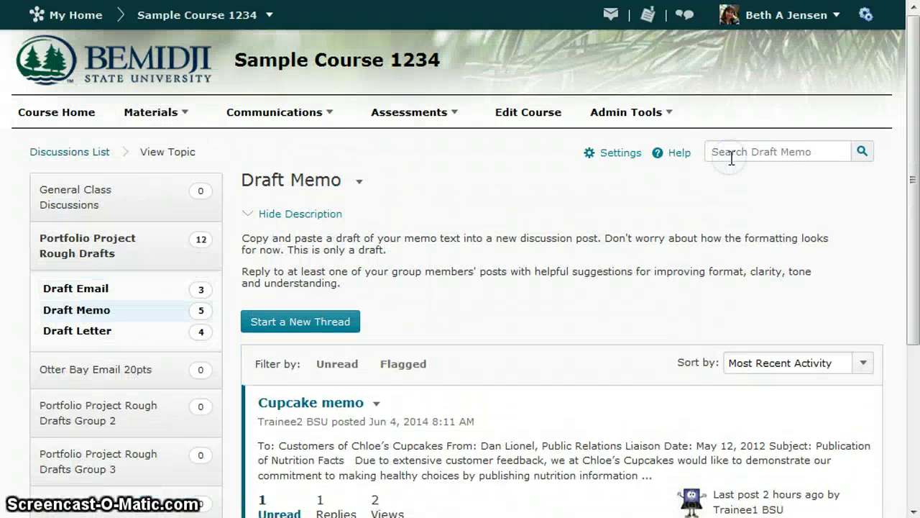
{"action": "left_click", "coordinate": [731, 158]}
{"action": "type", "text": "trainee"}
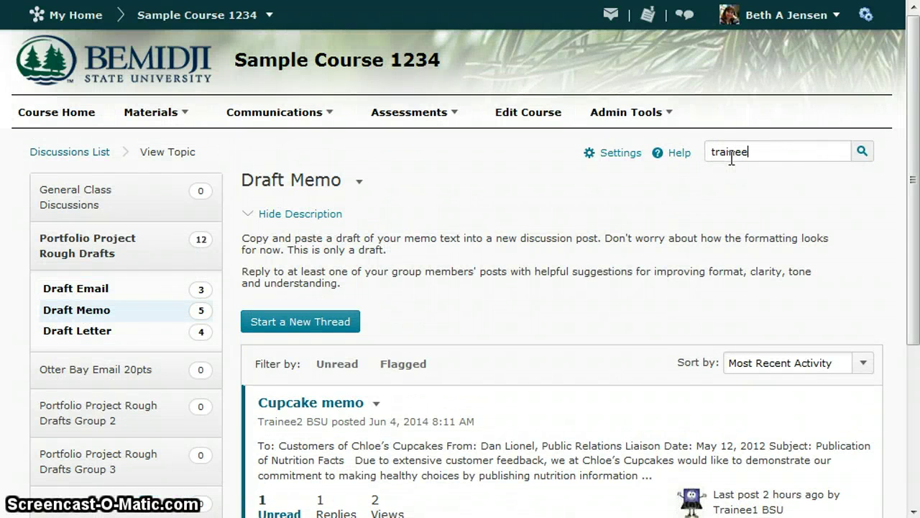
{"action": "left_click", "coordinate": [863, 156]}
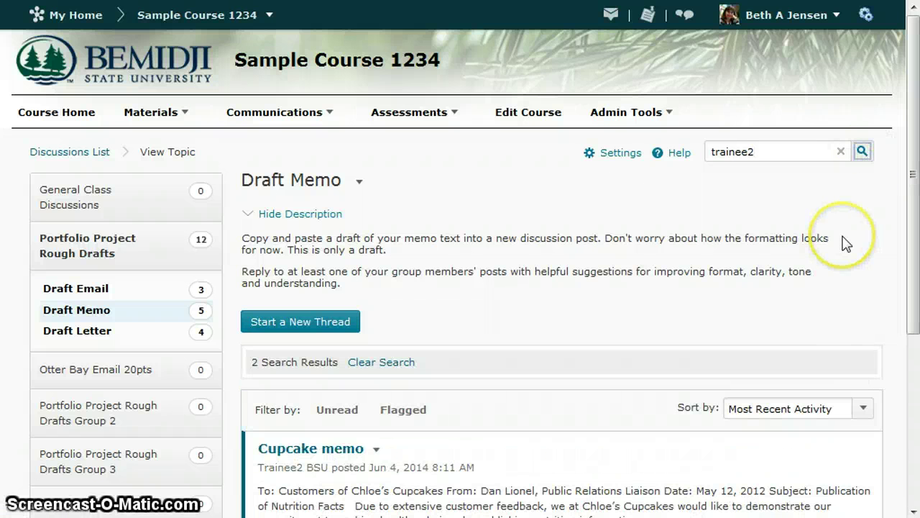
{"action": "scroll", "coordinate": [845, 241], "scroll_direction": "down", "scroll_amount": 1}
{"action": "scroll", "coordinate": [845, 243], "scroll_direction": "down", "scroll_amount": 3}
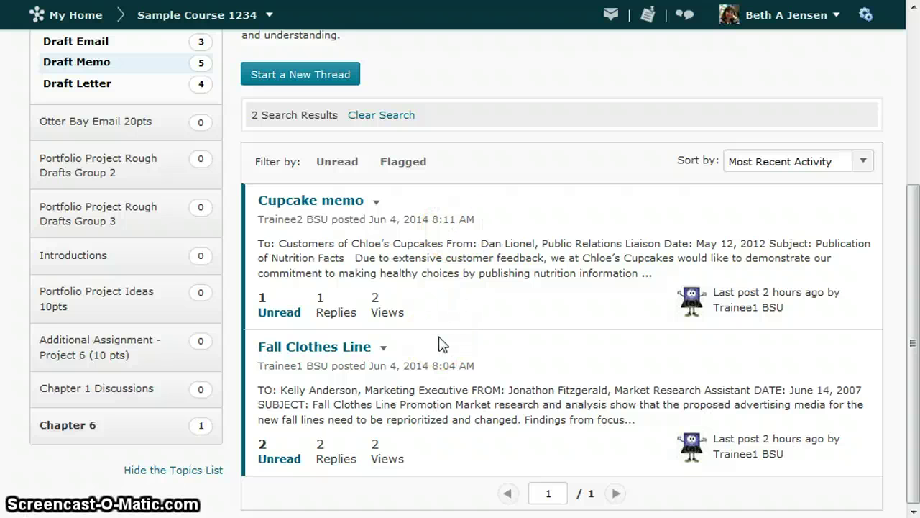
{"action": "scroll", "coordinate": [442, 344], "scroll_direction": "up", "scroll_amount": 5}
{"action": "scroll", "coordinate": [442, 343], "scroll_direction": "down", "scroll_amount": 5}
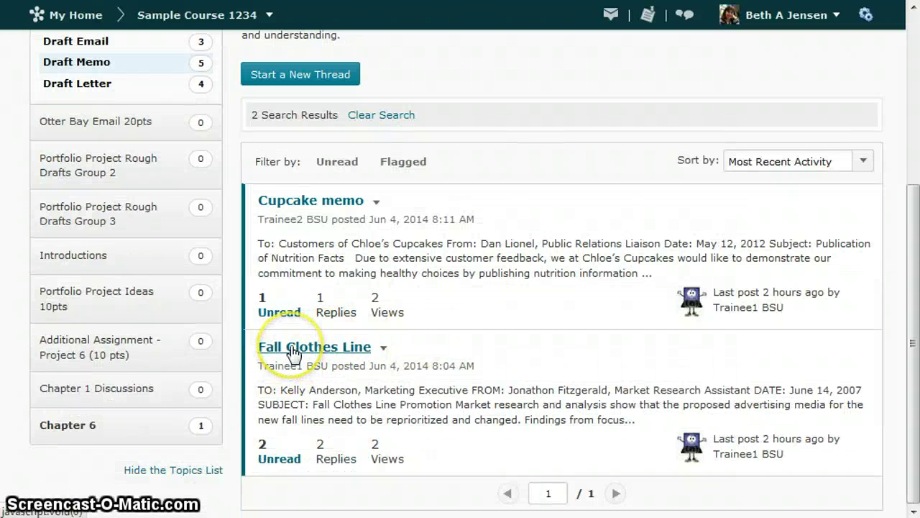
Read the Fall Clothes Line thread and its group member's feedback reply
{"action": "left_click", "coordinate": [293, 348]}
{"action": "scroll", "coordinate": [293, 352], "scroll_direction": "down", "scroll_amount": 5}
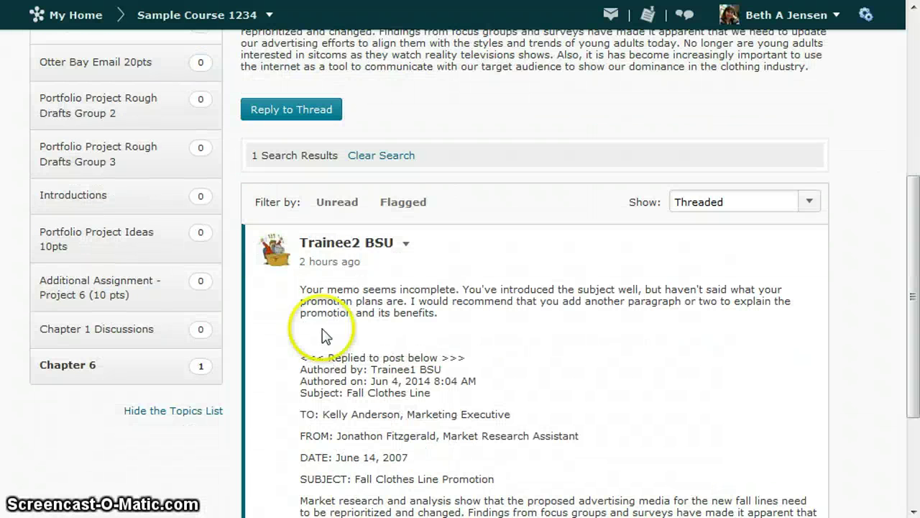
{"action": "scroll", "coordinate": [406, 255], "scroll_direction": "down", "scroll_amount": 3}
{"action": "scroll", "coordinate": [407, 256], "scroll_direction": "up", "scroll_amount": 5}
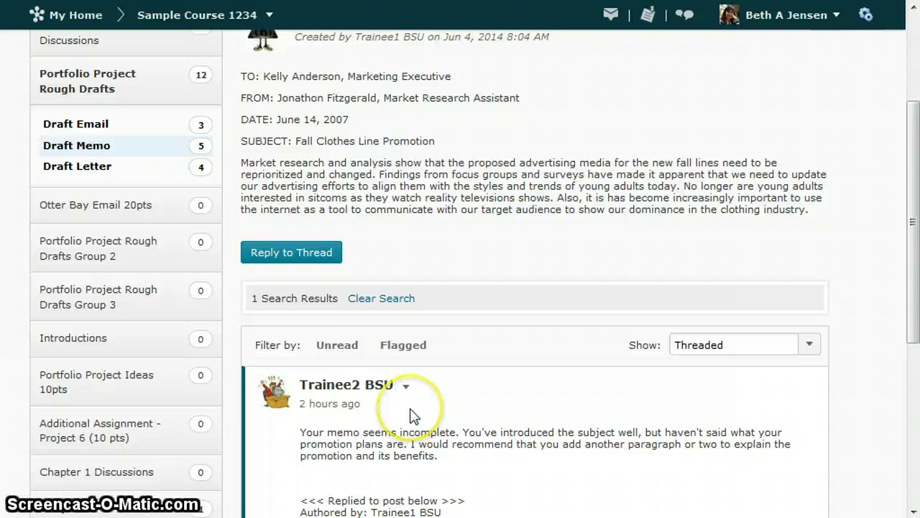
{"action": "scroll", "coordinate": [410, 416], "scroll_direction": "up", "scroll_amount": 3}
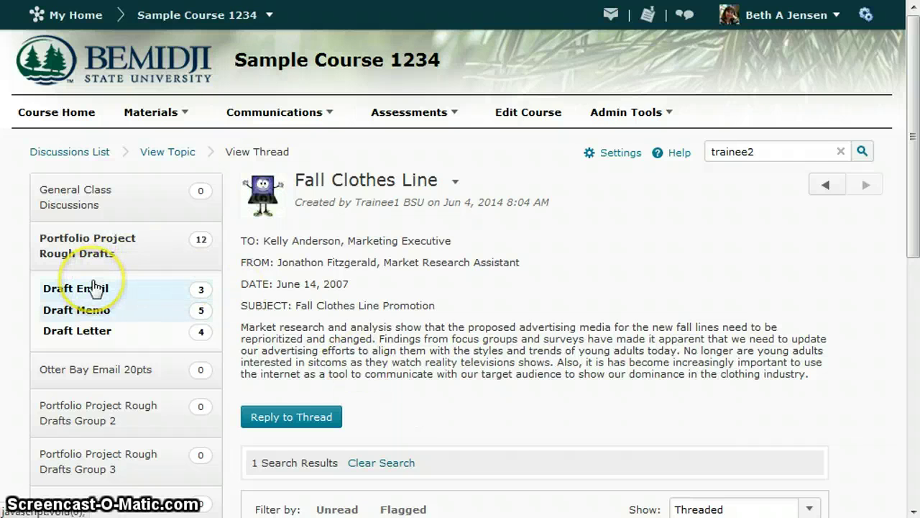
Go back to the Discussions List and choose Edit Topic for Draft Email
{"action": "left_click", "coordinate": [95, 288]}
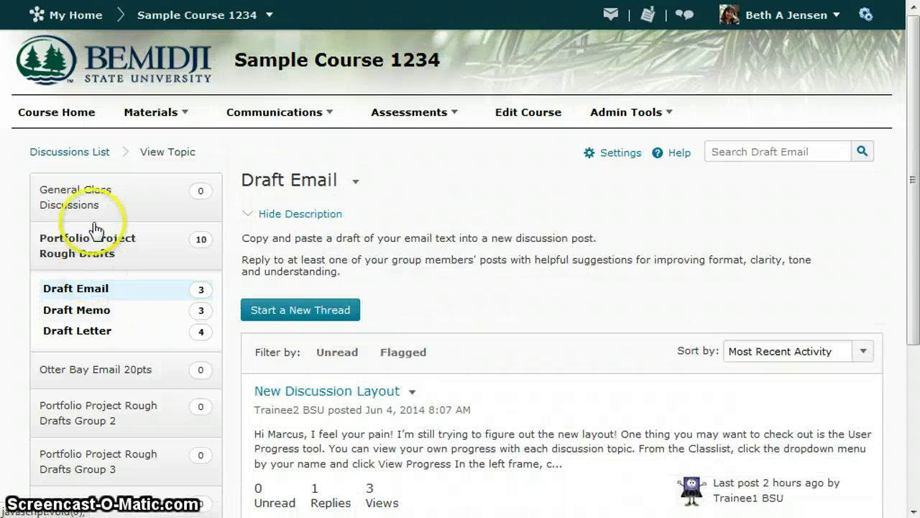
{"action": "left_click", "coordinate": [94, 155]}
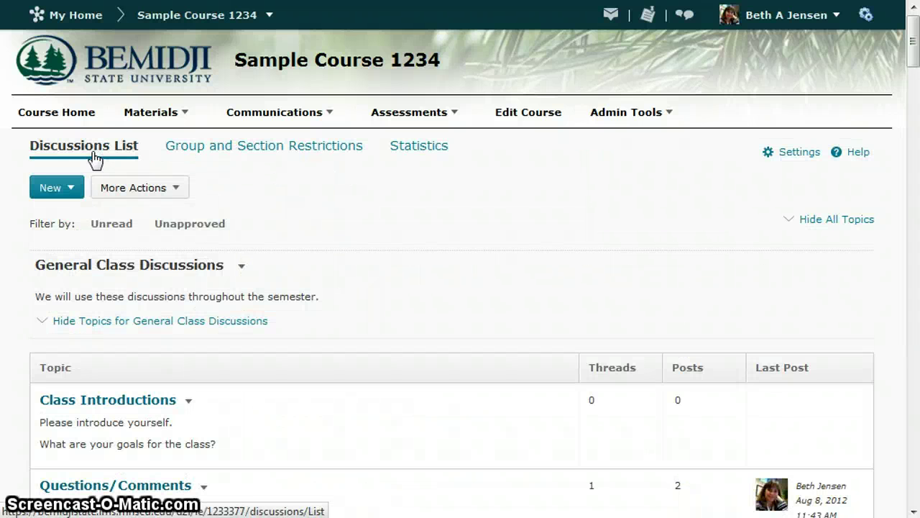
{"action": "left_click", "coordinate": [355, 216]}
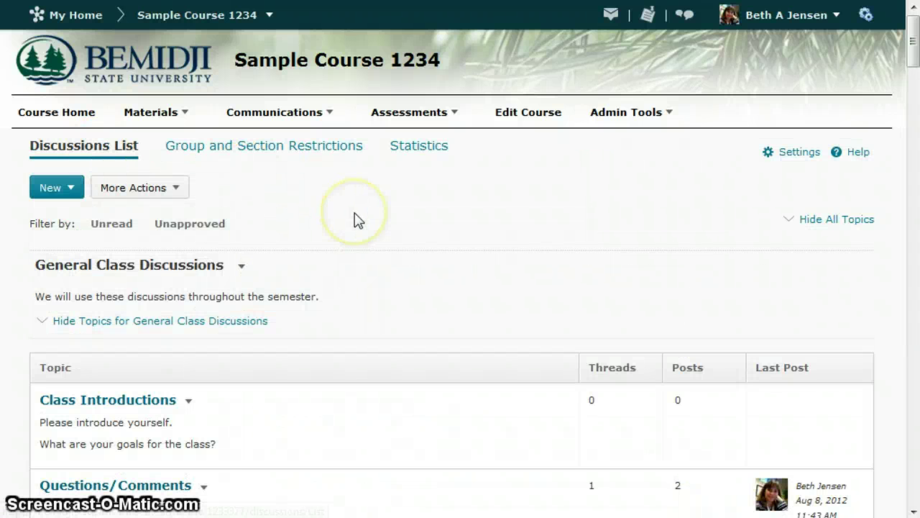
{"action": "scroll", "coordinate": [355, 220], "scroll_direction": "down", "scroll_amount": 2}
{"action": "scroll", "coordinate": [355, 219], "scroll_direction": "down", "scroll_amount": 1}
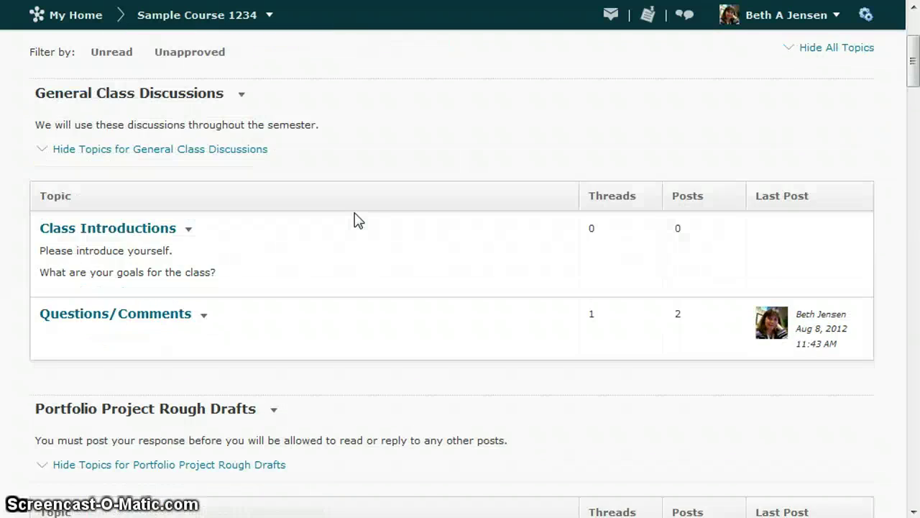
{"action": "scroll", "coordinate": [354, 219], "scroll_direction": "down", "scroll_amount": 2}
{"action": "scroll", "coordinate": [354, 219], "scroll_direction": "down", "scroll_amount": 1}
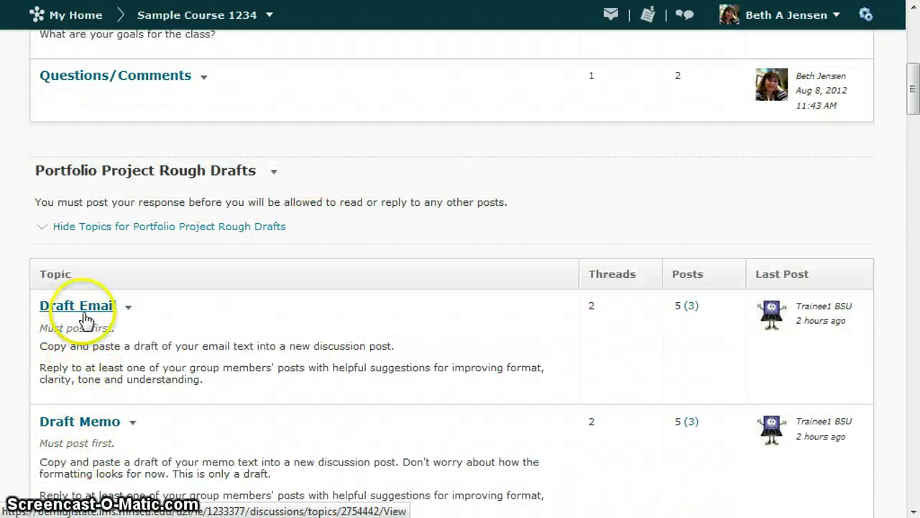
{"action": "left_click", "coordinate": [85, 319]}
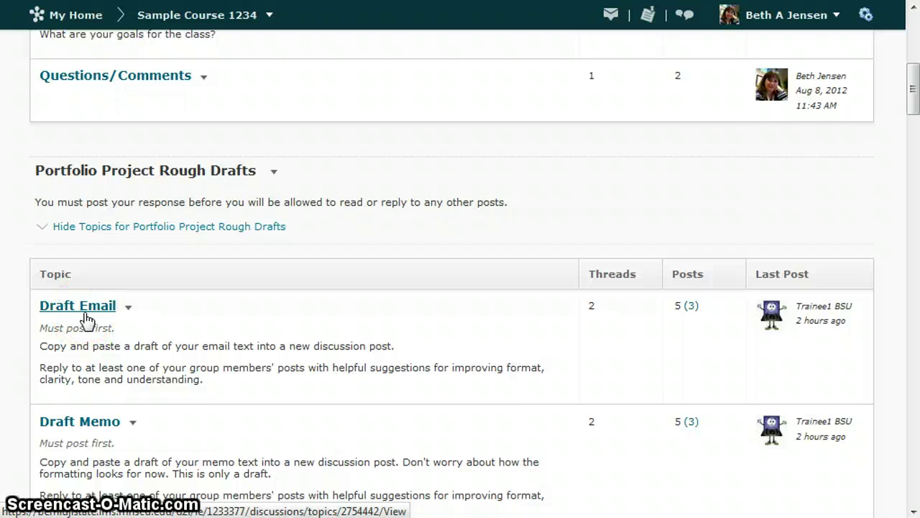
{"action": "left_click", "coordinate": [133, 311]}
{"action": "left_click", "coordinate": [150, 353]}
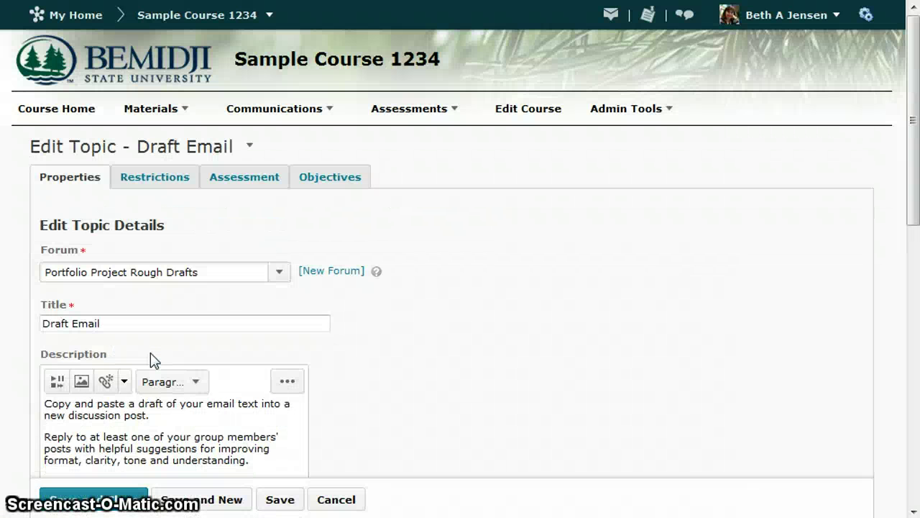
Under Assessment, select grade item PP Email, score out of 10, and save and close
{"action": "left_click", "coordinate": [246, 177]}
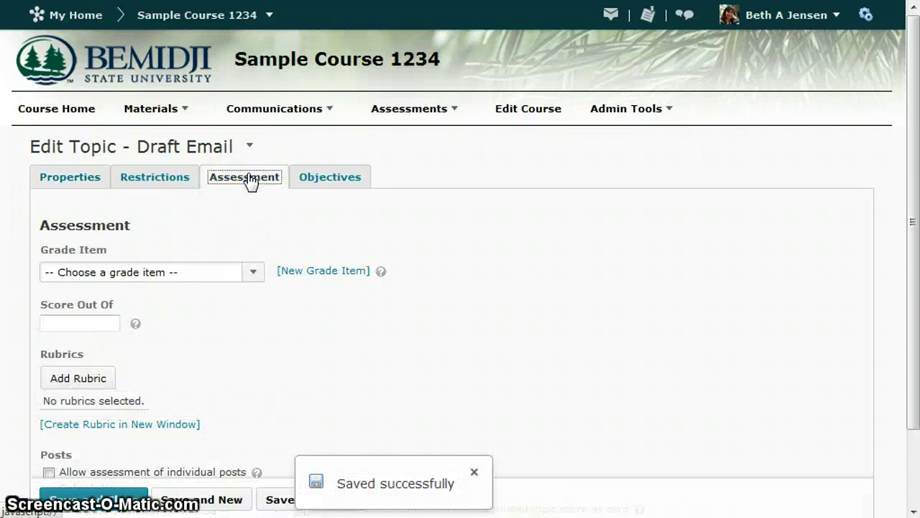
{"action": "left_click", "coordinate": [251, 277]}
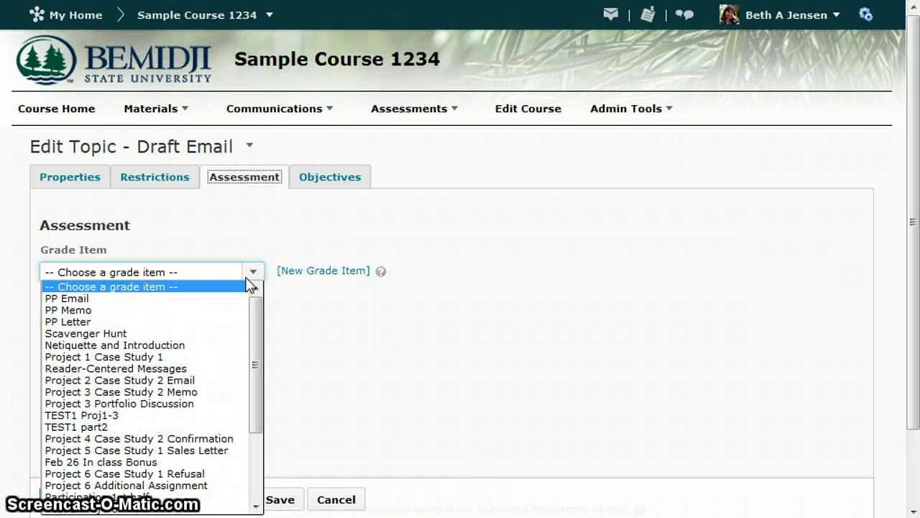
{"action": "left_click", "coordinate": [216, 300]}
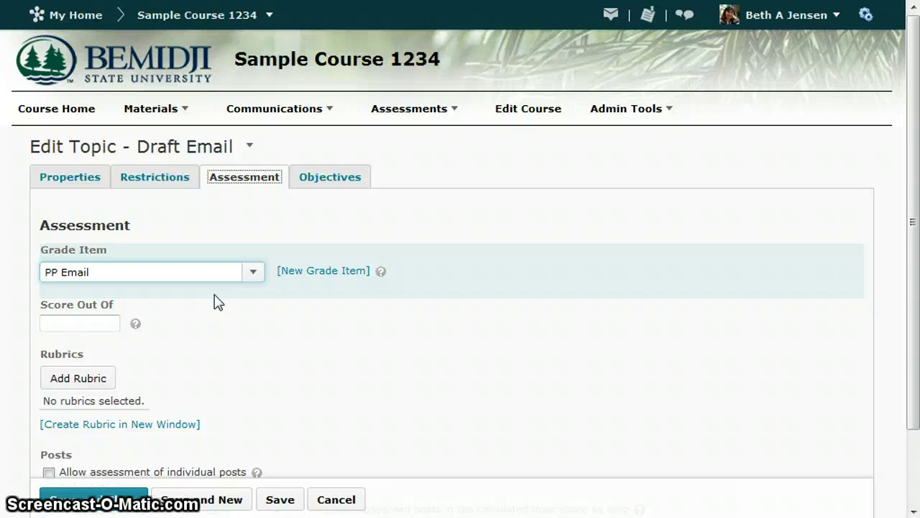
{"action": "left_click", "coordinate": [225, 302]}
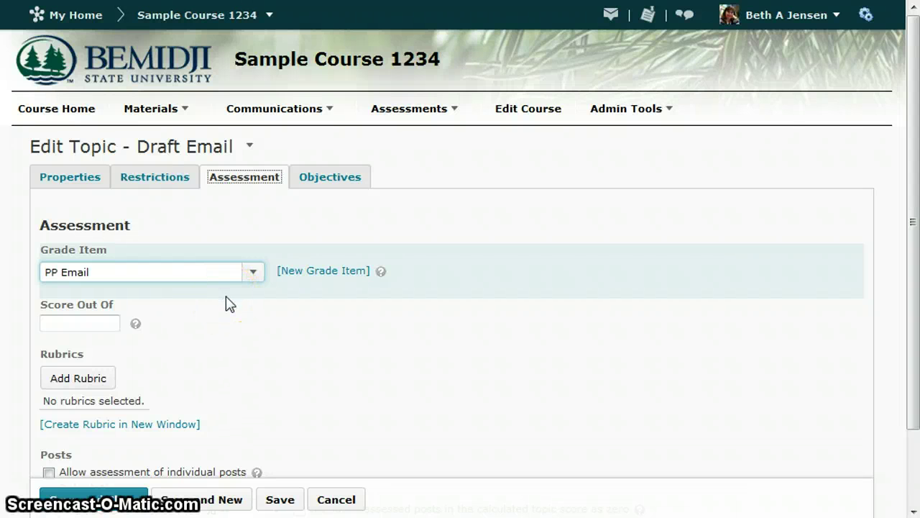
{"action": "left_click", "coordinate": [305, 275]}
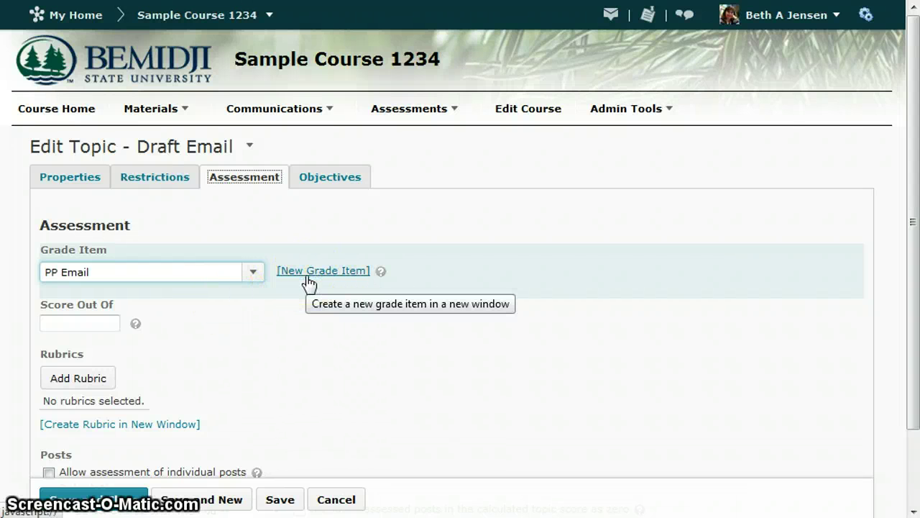
{"action": "left_click", "coordinate": [99, 320]}
{"action": "type", "text": "10"}
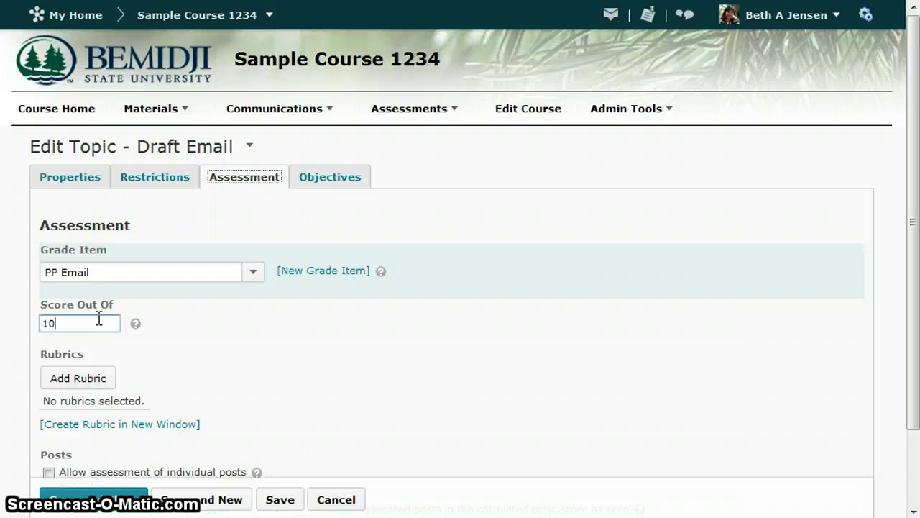
{"action": "left_click", "coordinate": [122, 501]}
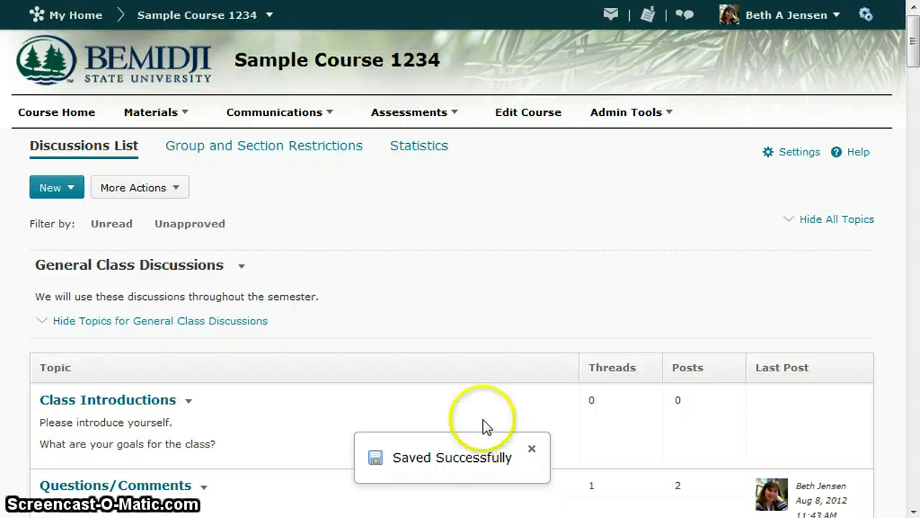
Scroll to Draft Email in the discussions list and choose Assess Topic
{"action": "left_click", "coordinate": [913, 511]}
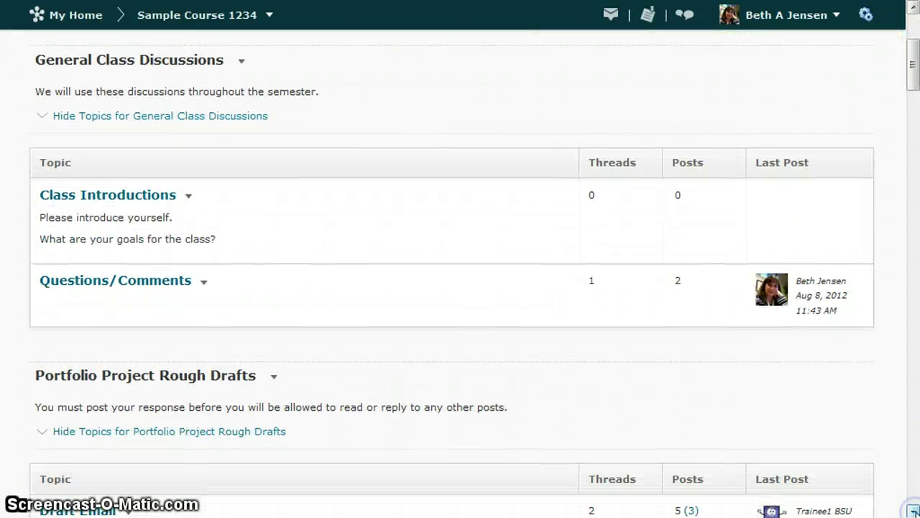
{"action": "left_click", "coordinate": [913, 511]}
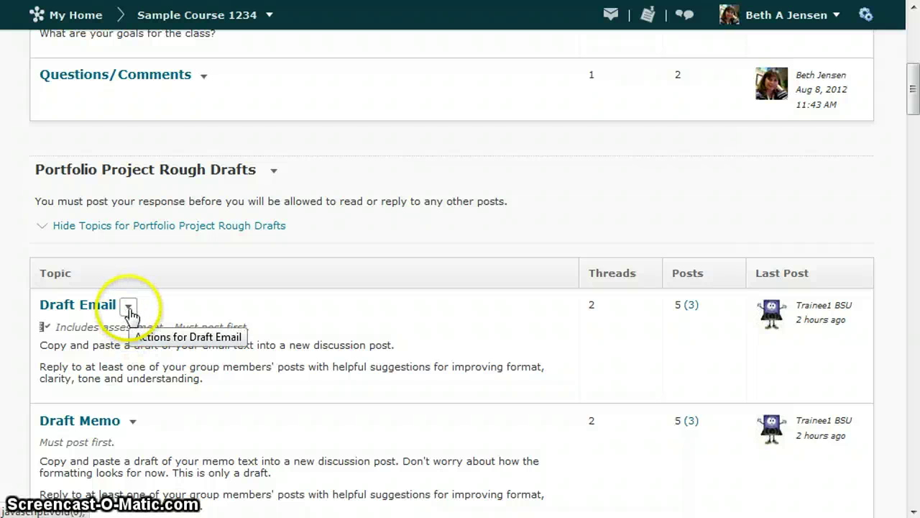
{"action": "left_click", "coordinate": [129, 308]}
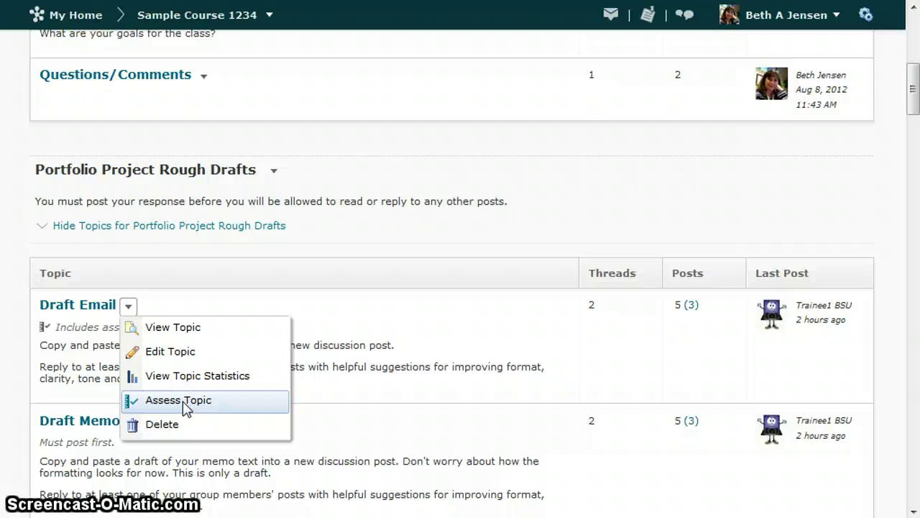
{"action": "left_click", "coordinate": [184, 405]}
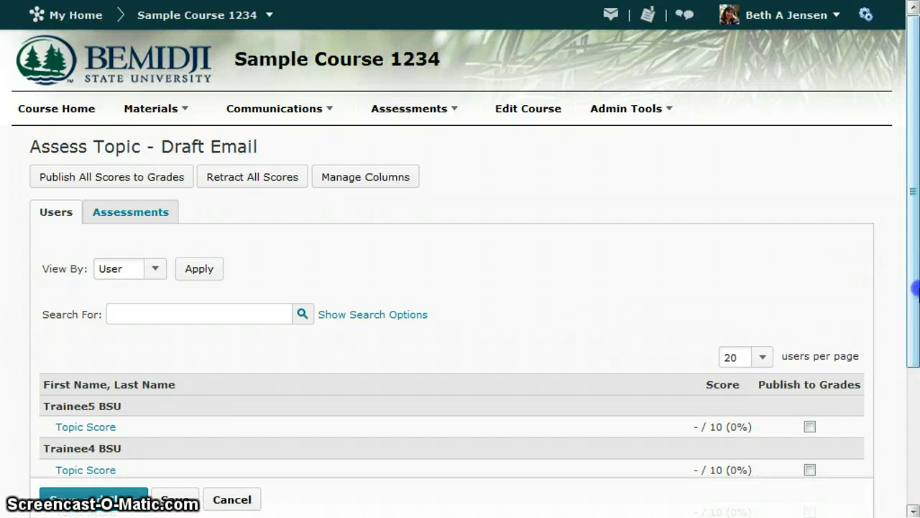
Sort trainees by last name and show Topic Scores per user, Trainee1–Trainee5 unscored
{"action": "left_click", "coordinate": [914, 288]}
{"action": "left_click_drag", "start_coordinate": [914, 288], "coordinate": [892, 469]}
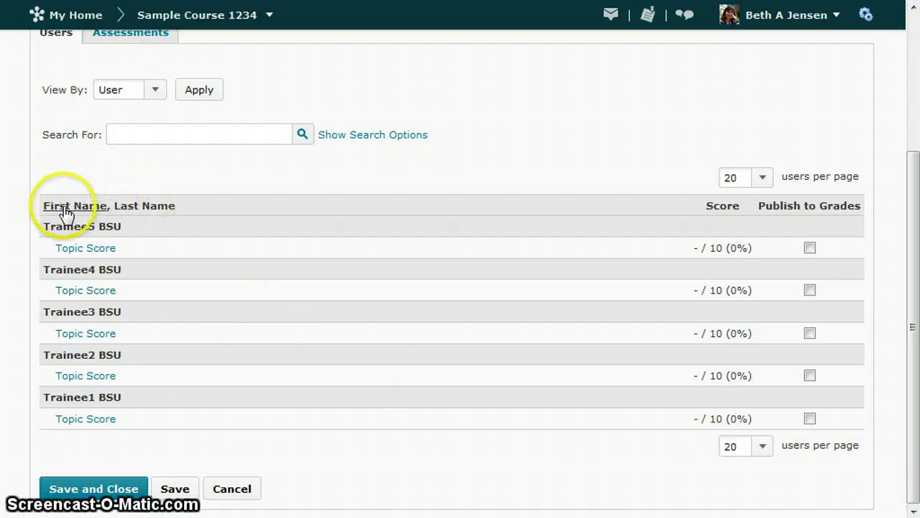
{"action": "left_click", "coordinate": [144, 208]}
{"action": "scroll", "coordinate": [215, 358], "scroll_direction": "down", "scroll_amount": 3}
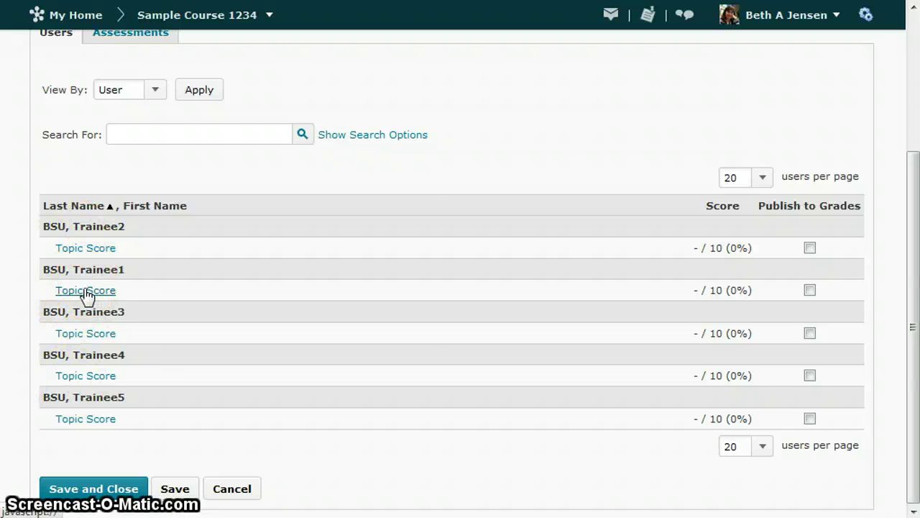
{"action": "scroll", "coordinate": [85, 294], "scroll_direction": "up", "scroll_amount": 2}
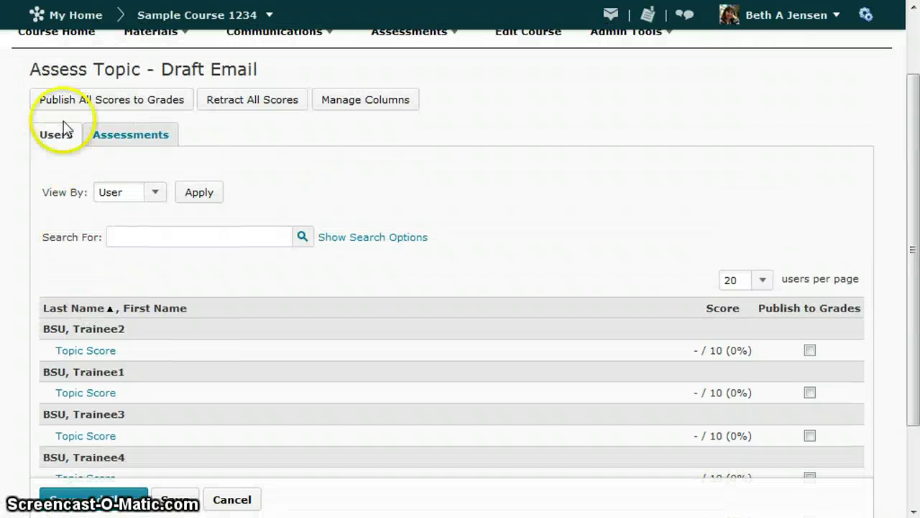
{"action": "left_click", "coordinate": [128, 144]}
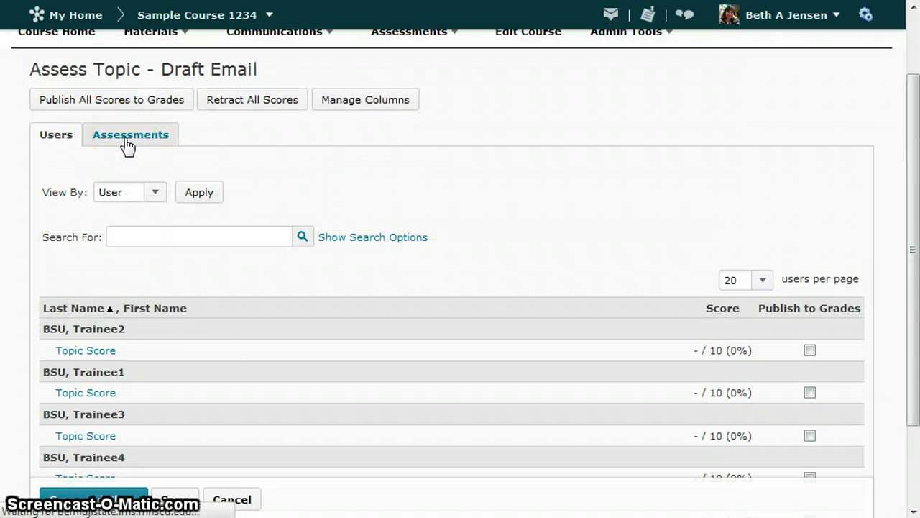
{"action": "scroll", "coordinate": [126, 136], "scroll_direction": "down", "scroll_amount": 2}
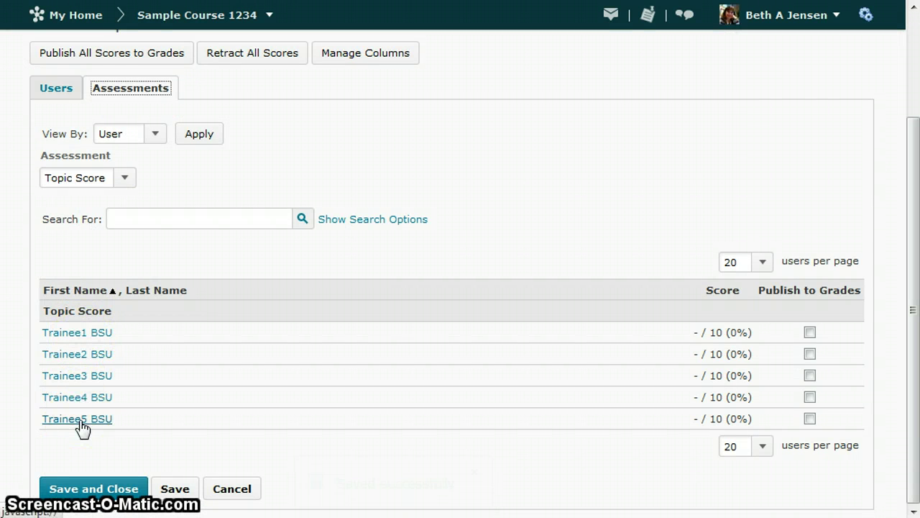
Open Trainee1 BSU's Draft Email topic score details and read through their three posts
{"action": "left_click", "coordinate": [75, 336]}
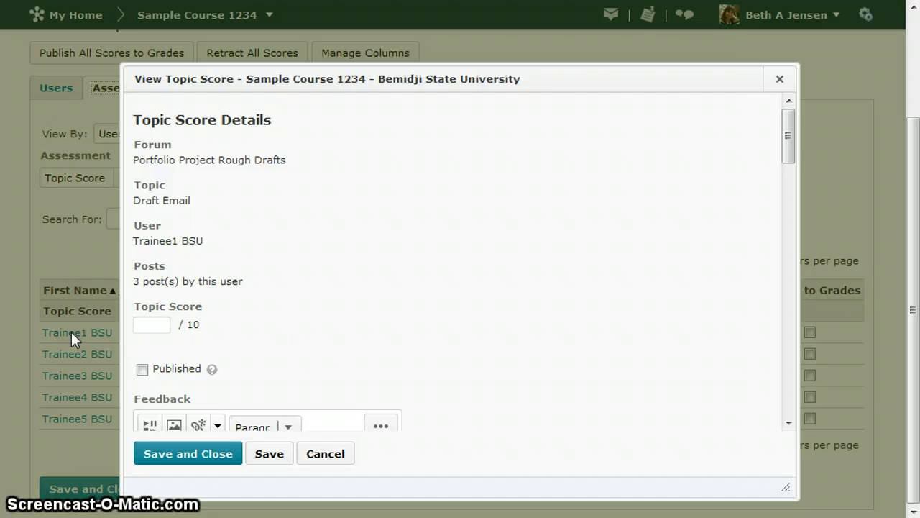
{"action": "left_click", "coordinate": [287, 314]}
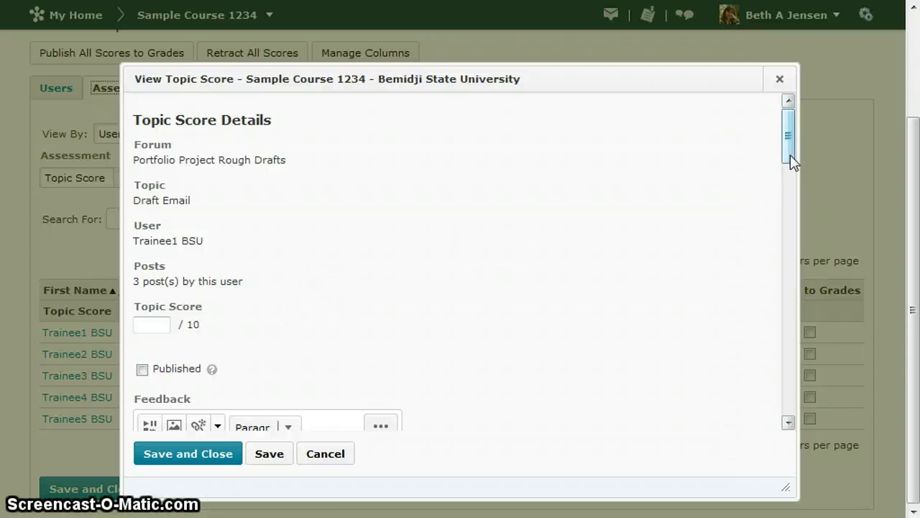
{"action": "left_click_drag", "start_coordinate": [790, 154], "coordinate": [790, 161]}
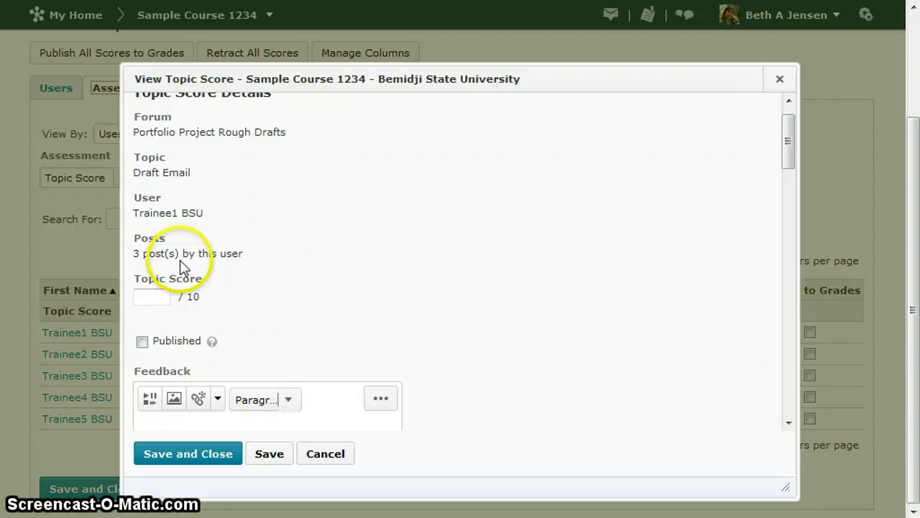
{"action": "left_click", "coordinate": [788, 153]}
{"action": "mouse_move", "coordinate": [787, 151]}
{"action": "left_mouse_down"}
{"action": "mouse_move", "coordinate": [797, 270]}
{"action": "mouse_move", "coordinate": [793, 259]}
{"action": "left_mouse_up"}
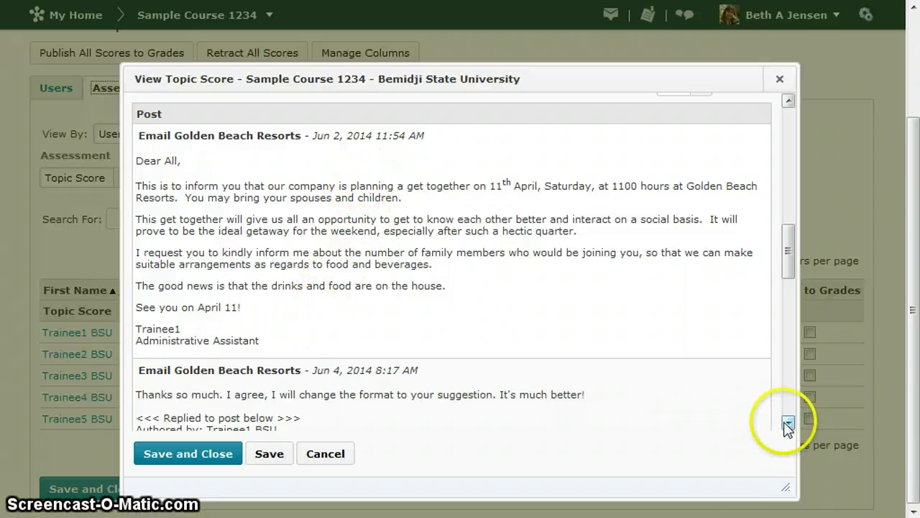
{"action": "left_click", "coordinate": [789, 423]}
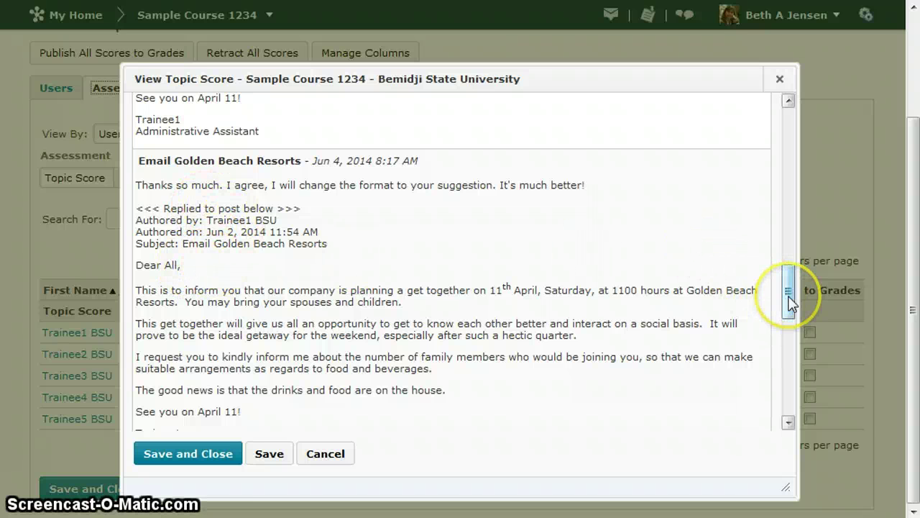
{"action": "mouse_move", "coordinate": [789, 302]}
{"action": "left_mouse_down"}
{"action": "mouse_move", "coordinate": [787, 394]}
{"action": "mouse_move", "coordinate": [782, 363]}
{"action": "mouse_move", "coordinate": [813, 199]}
{"action": "mouse_move", "coordinate": [807, 136]}
{"action": "left_mouse_up"}
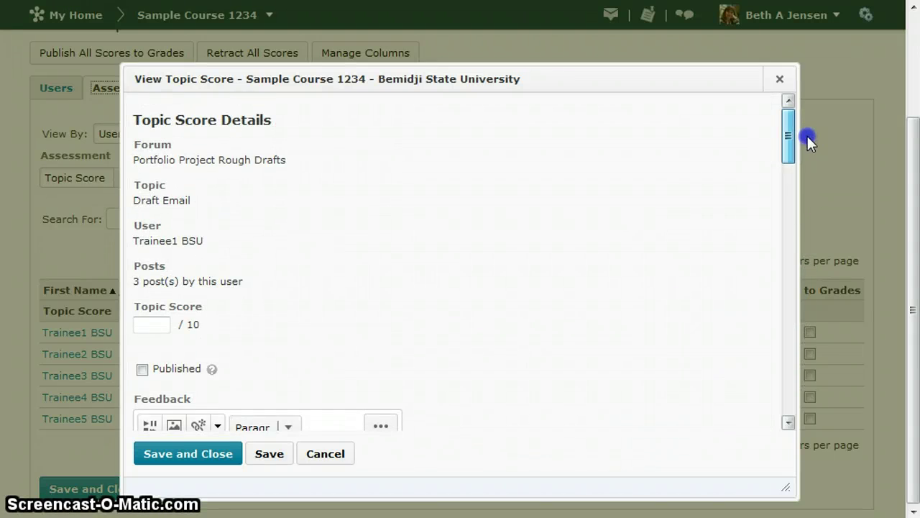
Save a Draft Email topic score of 10 out of 10 for Trainee1, left unpublished
{"action": "left_click", "coordinate": [300, 138]}
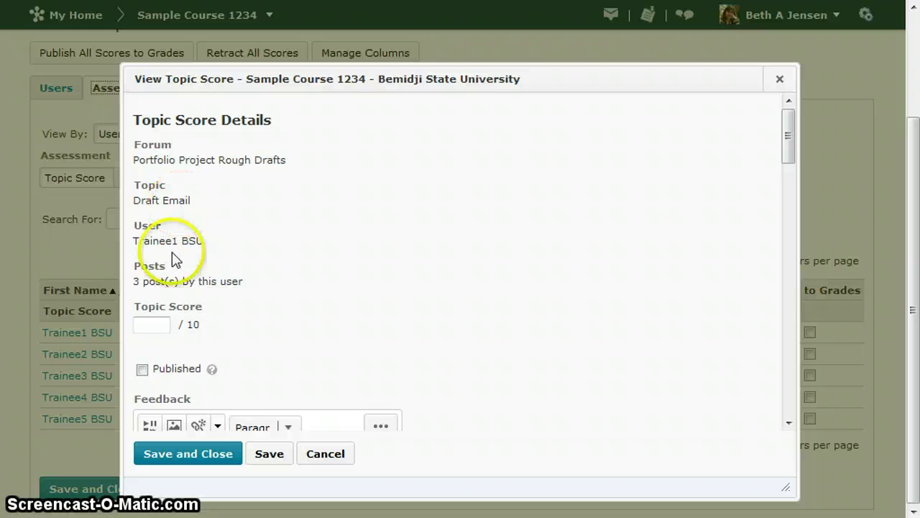
{"action": "left_click", "coordinate": [147, 328]}
{"action": "type", "text": "1"}
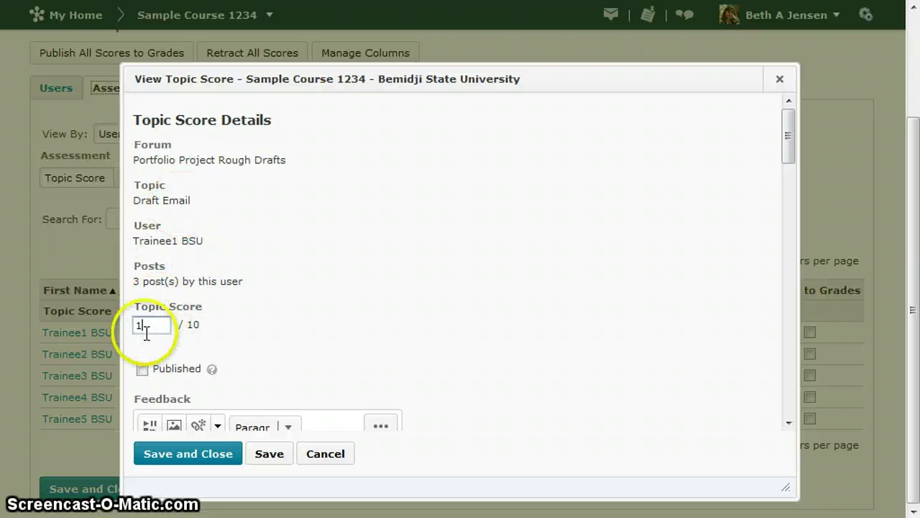
{"action": "type", "text": "0"}
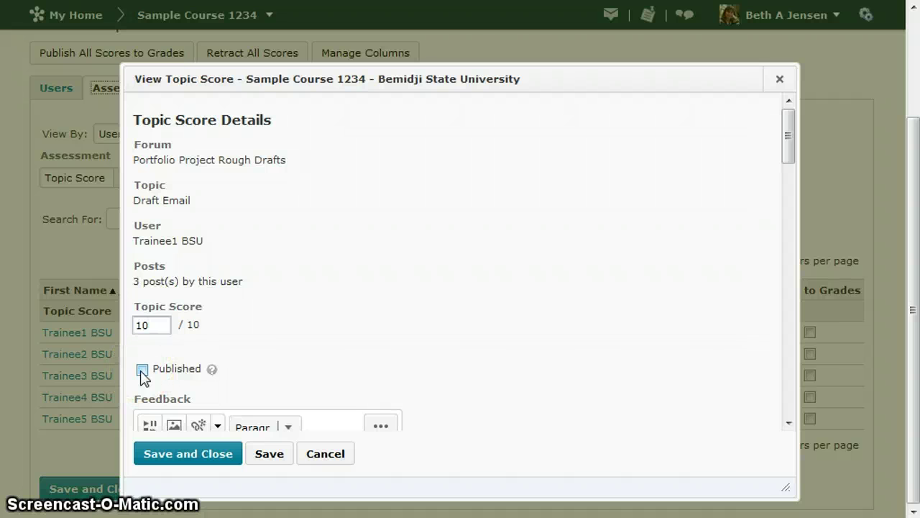
{"action": "left_click", "coordinate": [141, 370]}
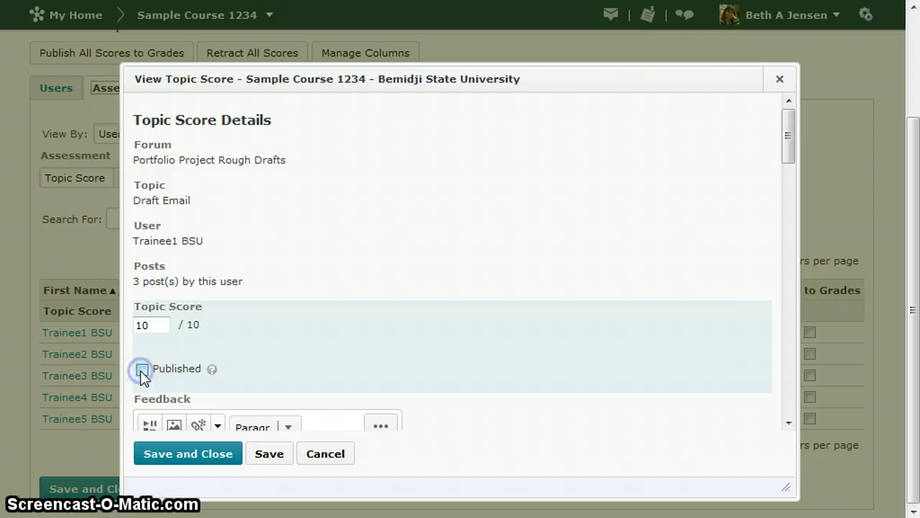
{"action": "left_click", "coordinate": [142, 367]}
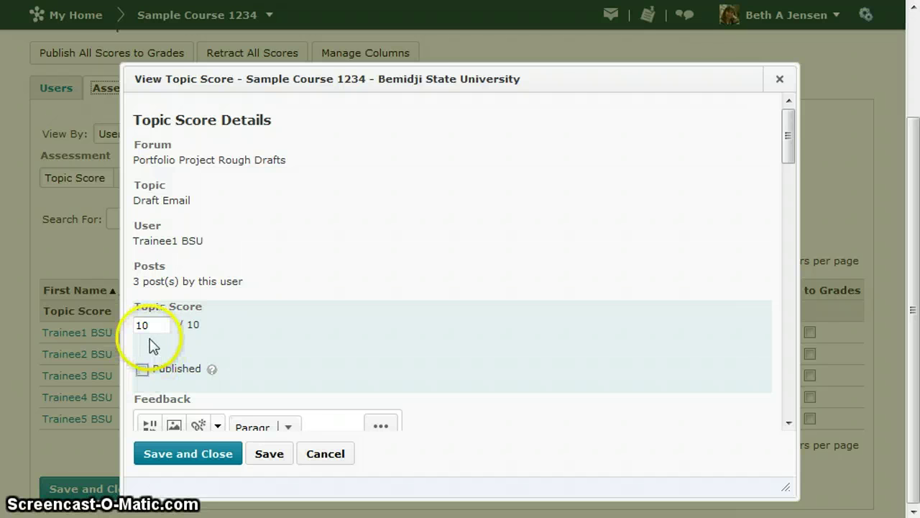
{"action": "left_click", "coordinate": [188, 453]}
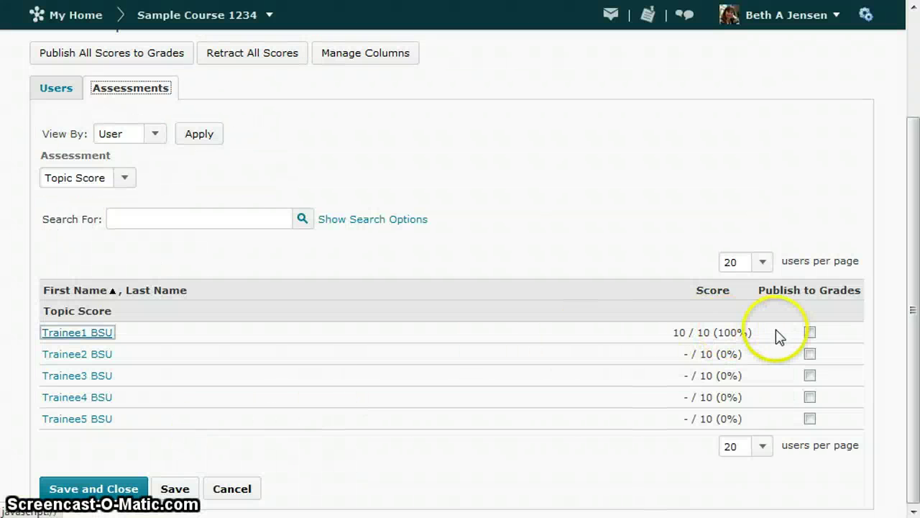
Review Trainee2 BSU's Draft Email posts and save a topic score of 9 out of 10
{"action": "left_click", "coordinate": [67, 355]}
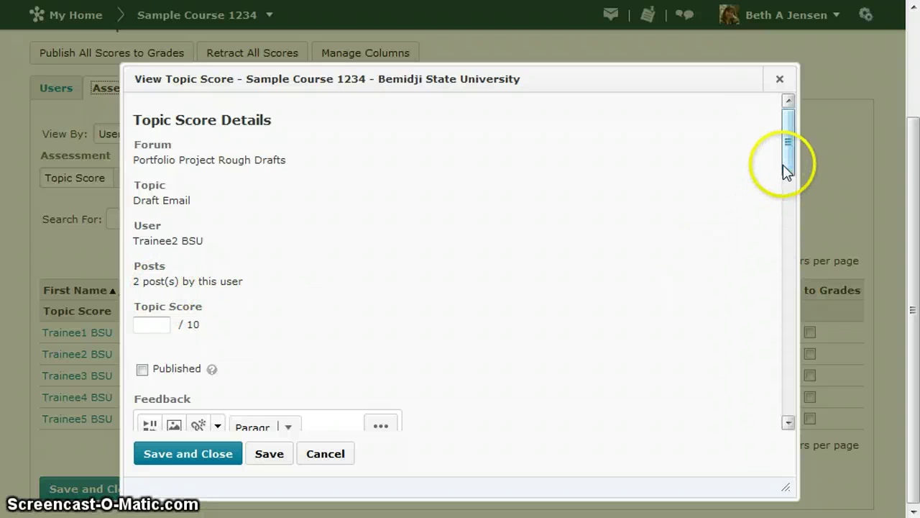
{"action": "left_click_drag", "start_coordinate": [787, 171], "coordinate": [781, 311]}
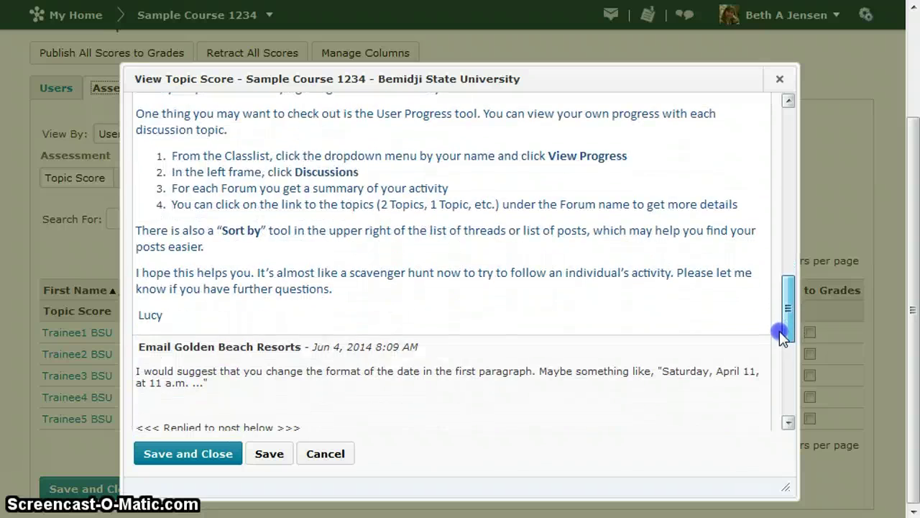
{"action": "mouse_move", "coordinate": [779, 330]}
{"action": "left_mouse_down"}
{"action": "mouse_move", "coordinate": [776, 404]}
{"action": "mouse_move", "coordinate": [804, 143]}
{"action": "left_mouse_up"}
{"action": "left_click", "coordinate": [146, 328]}
{"action": "type", "text": "9"}
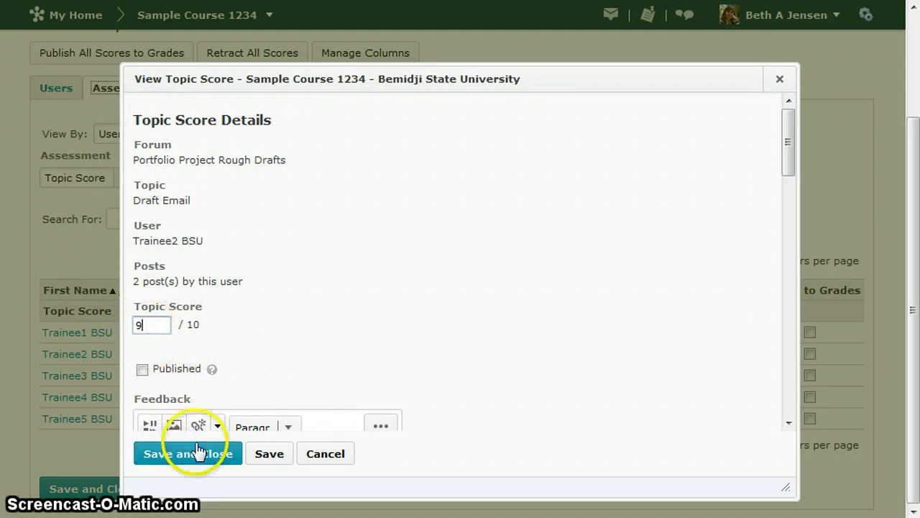
{"action": "left_click", "coordinate": [196, 456]}
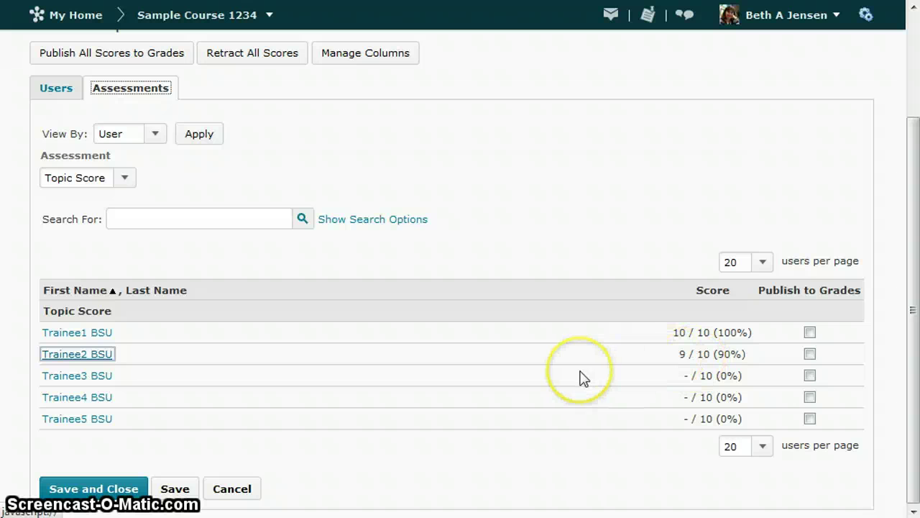
Publish all Draft Email topic scores to grades and confirm with Yes
{"action": "left_click", "coordinate": [99, 62]}
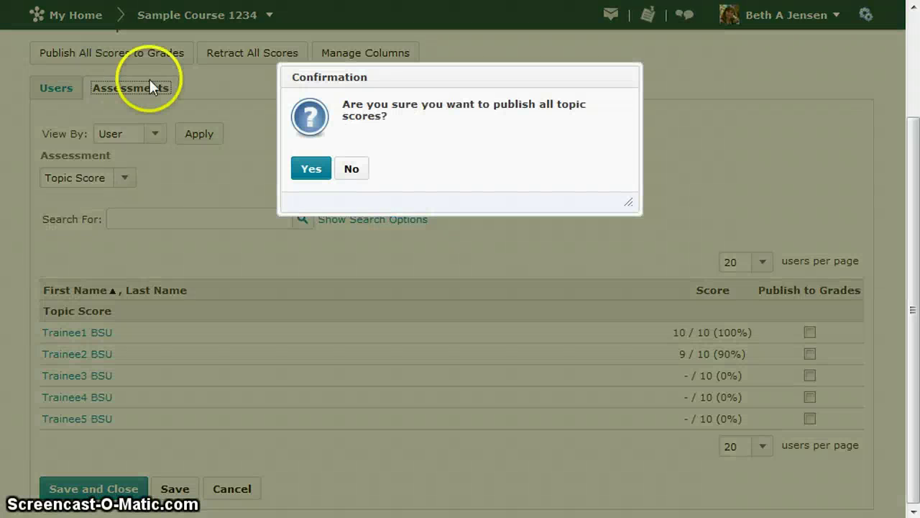
{"action": "left_click", "coordinate": [305, 169]}
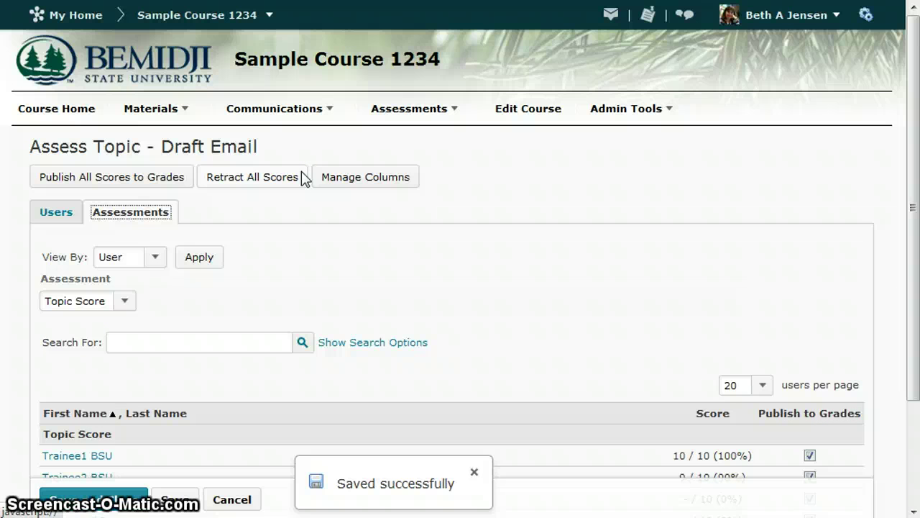
Open Assessments > Grades to view the PP Email scores of 10/10 and 9/10
{"action": "left_click", "coordinate": [407, 115]}
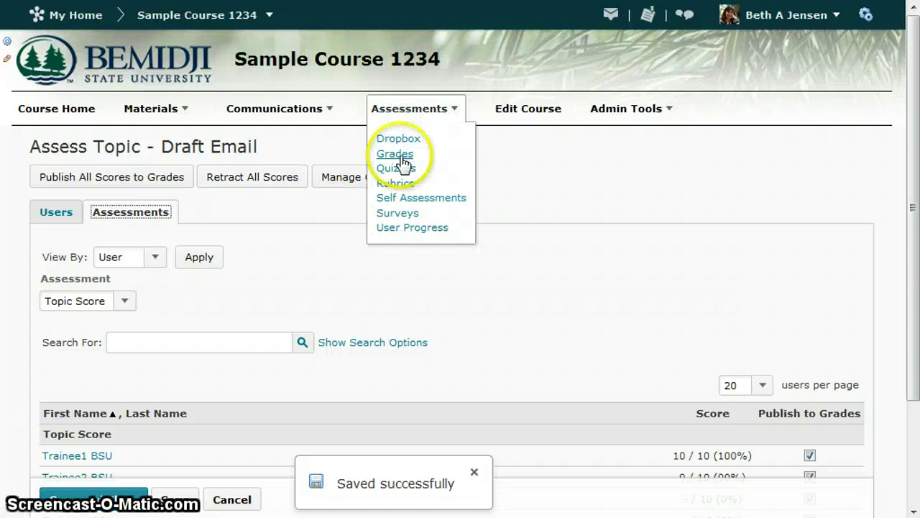
{"action": "left_click", "coordinate": [399, 155]}
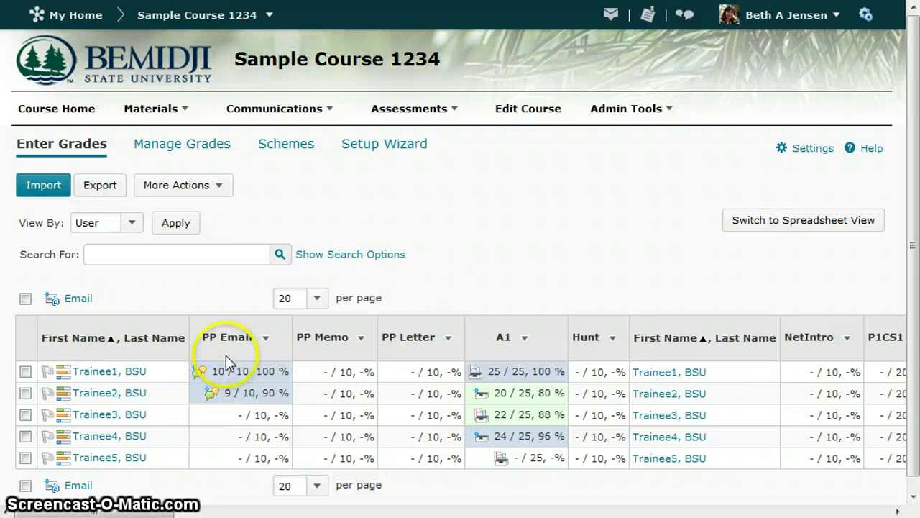
Go to the course Discussions List via Communications and scroll to the topics
{"action": "left_click", "coordinate": [261, 118]}
{"action": "left_click", "coordinate": [257, 168]}
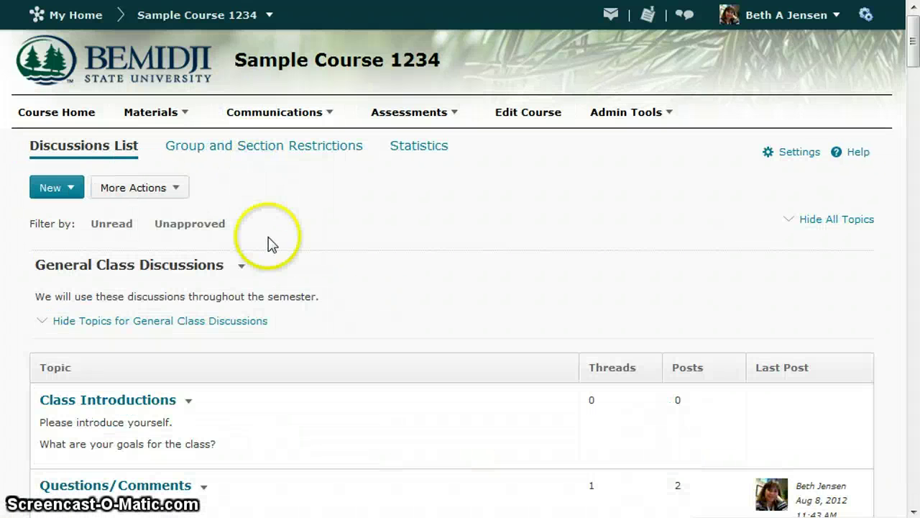
{"action": "scroll", "coordinate": [278, 277], "scroll_direction": "down", "scroll_amount": 2}
{"action": "scroll", "coordinate": [280, 279], "scroll_direction": "down", "scroll_amount": 4}
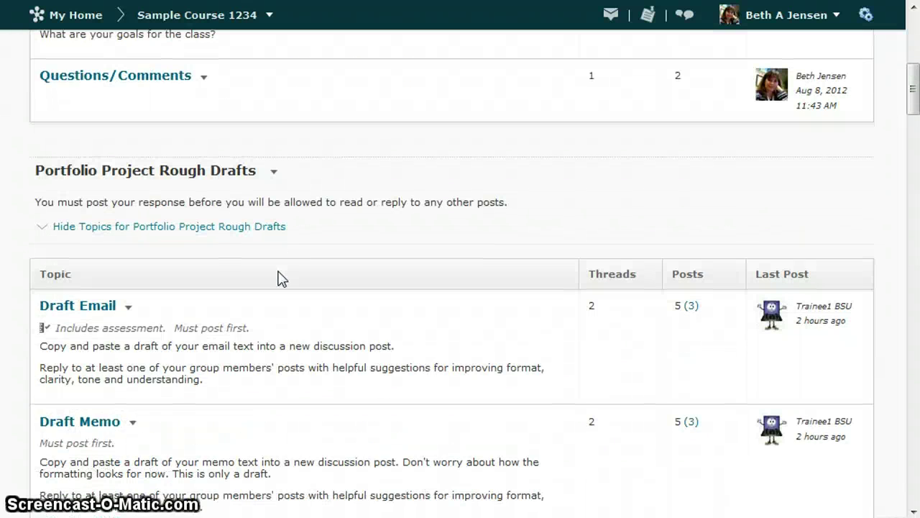
Link the Draft Memo topic to the PP Memo grade item, scored out of 10, and save
{"action": "left_click", "coordinate": [133, 424]}
{"action": "left_click", "coordinate": [165, 348]}
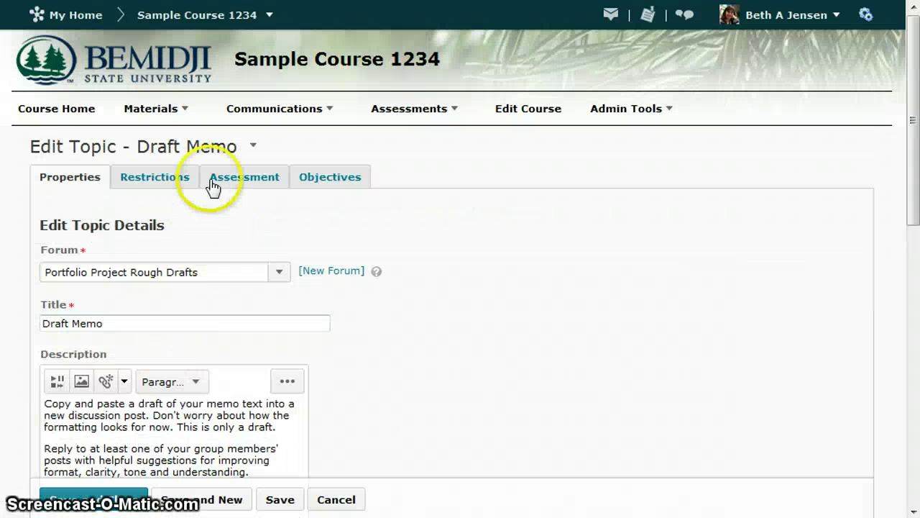
{"action": "left_click", "coordinate": [230, 183]}
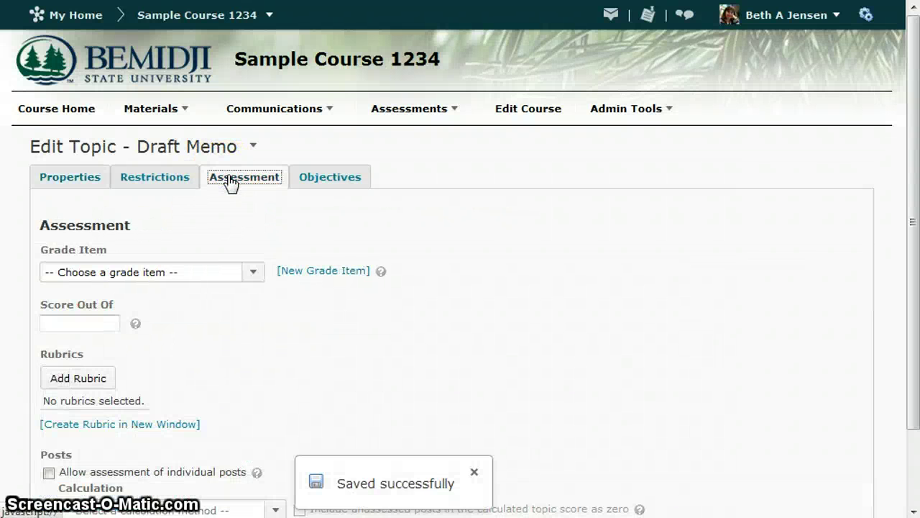
{"action": "left_click", "coordinate": [252, 280]}
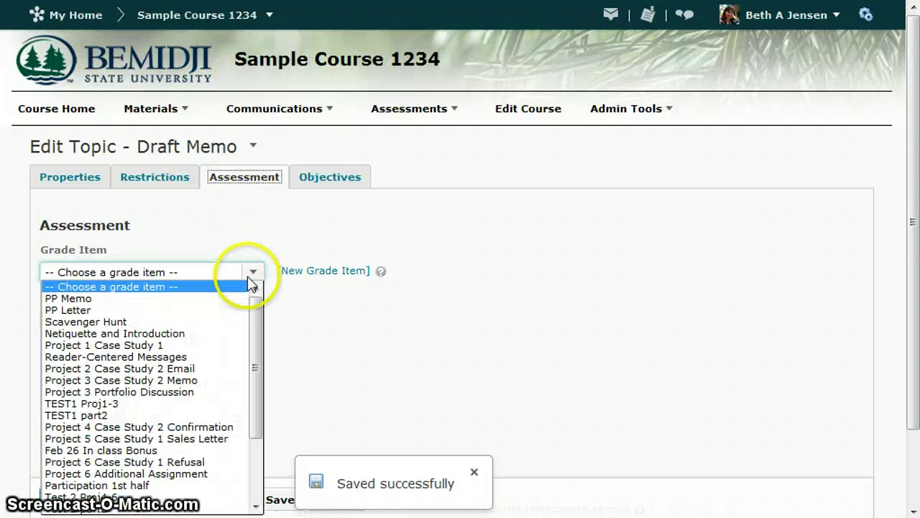
{"action": "left_click", "coordinate": [59, 298]}
{"action": "left_click", "coordinate": [62, 321]}
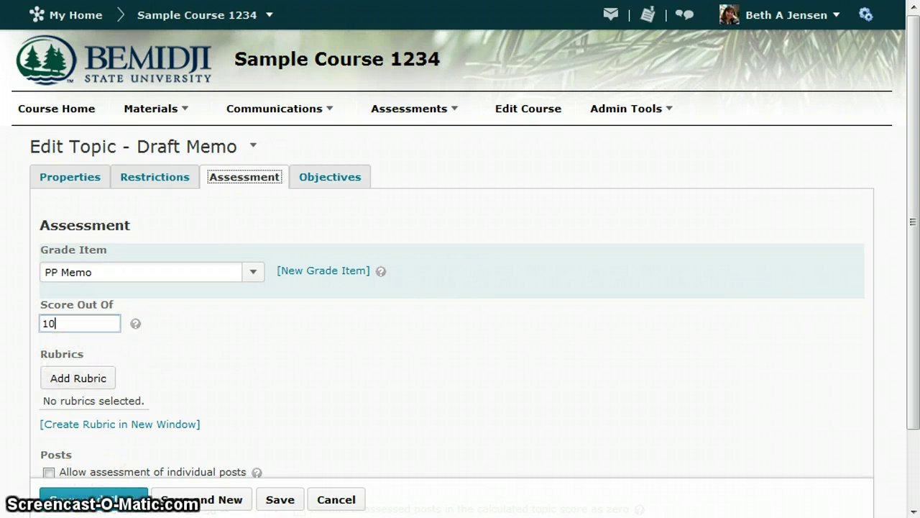
{"action": "left_click", "coordinate": [107, 505]}
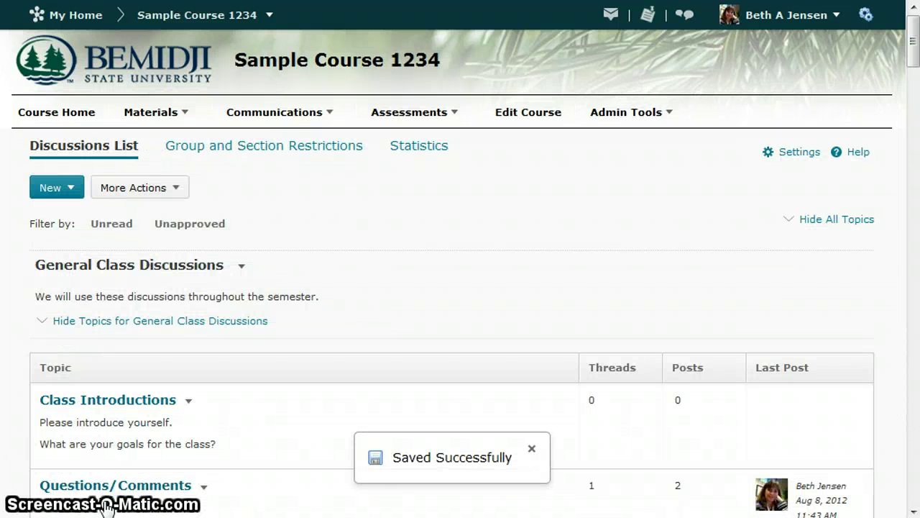
Check that Draft Email and Draft Memo both show assessment in the Discussions List
{"action": "scroll", "coordinate": [233, 438], "scroll_direction": "down", "scroll_amount": 3}
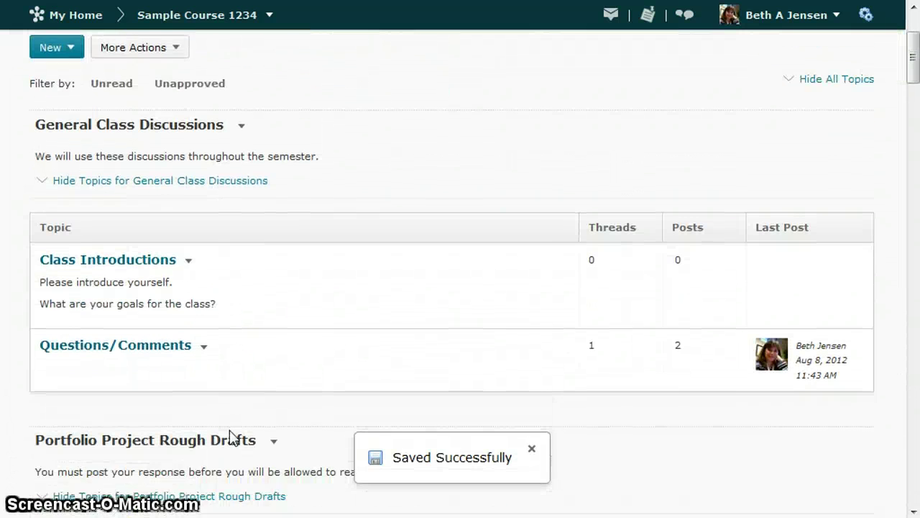
{"action": "scroll", "coordinate": [233, 438], "scroll_direction": "down", "scroll_amount": 3}
{"action": "scroll", "coordinate": [231, 430], "scroll_direction": "down", "scroll_amount": 1}
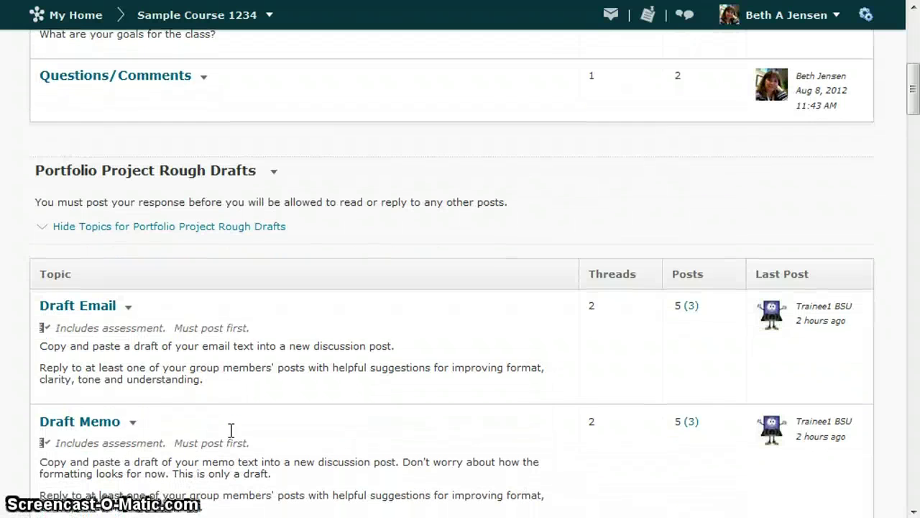
{"action": "left_click", "coordinate": [133, 423]}
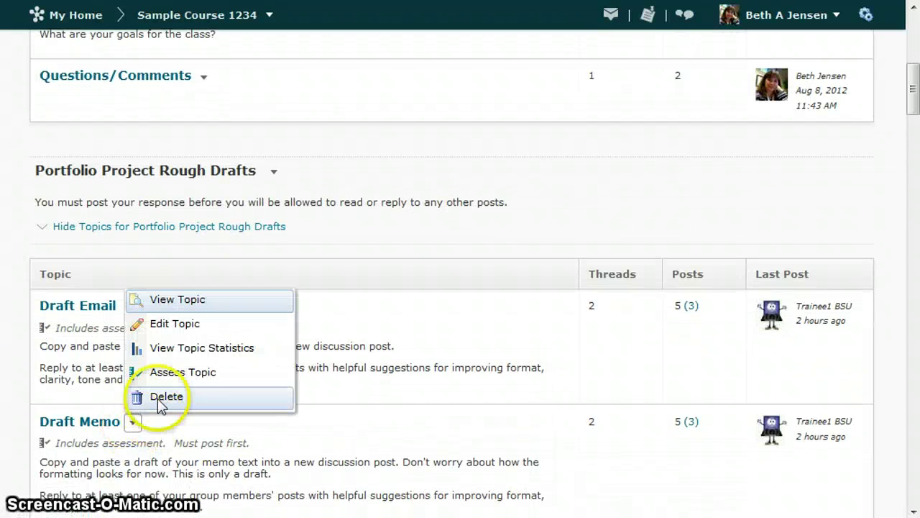
{"action": "left_click", "coordinate": [180, 437]}
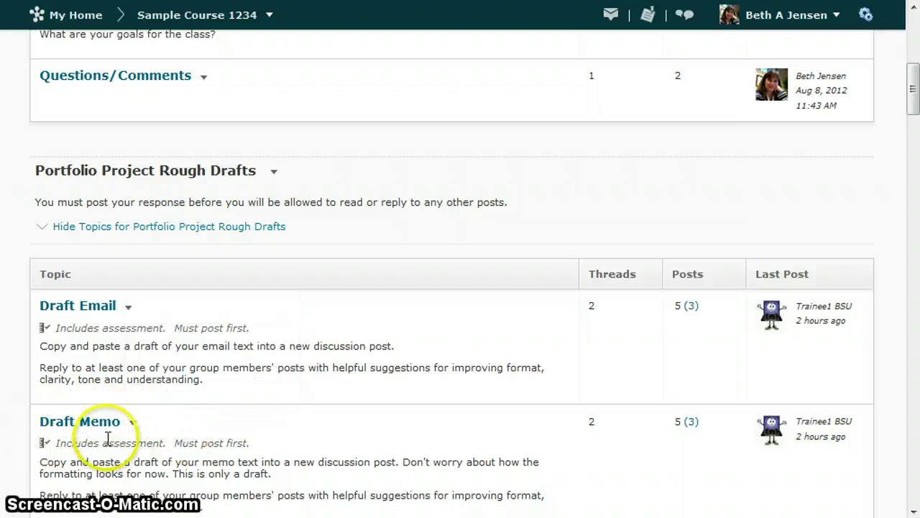
{"action": "scroll", "coordinate": [133, 447], "scroll_direction": "up", "scroll_amount": 4}
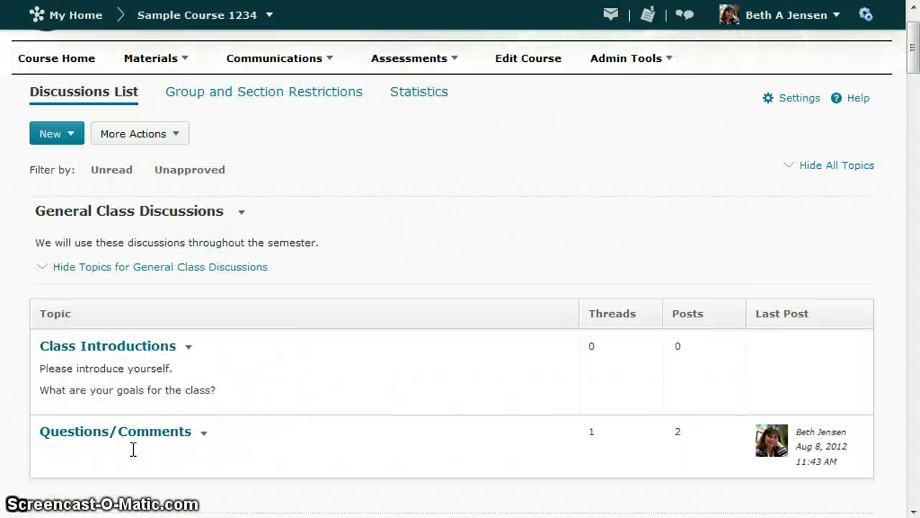
{"action": "scroll", "coordinate": [140, 431], "scroll_direction": "up", "scroll_amount": 2}
Open Assessments > Grades to see each trainee's PP Email and PP Memo scores
{"action": "left_click", "coordinate": [374, 115]}
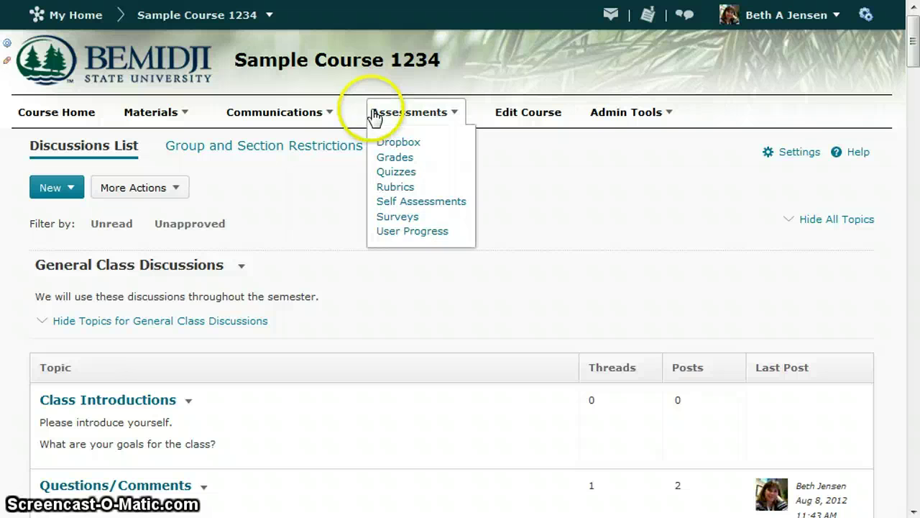
{"action": "left_click", "coordinate": [392, 160]}
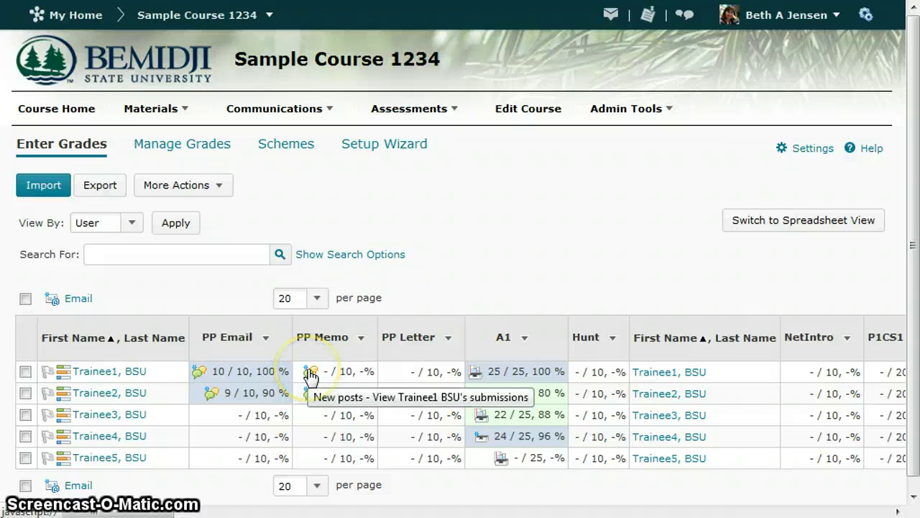
Open the first trainee's Draft Memo score from the PP Memo new-posts icon and read the posts
{"action": "left_click", "coordinate": [309, 372]}
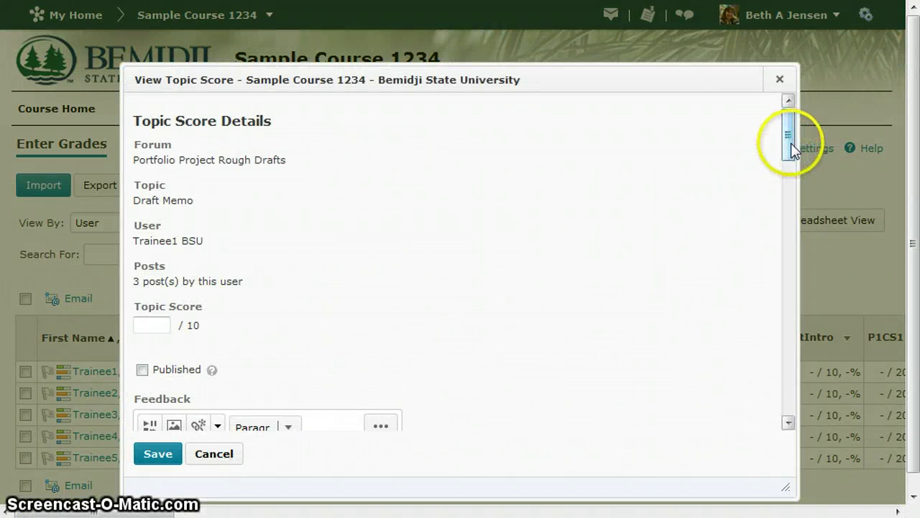
{"action": "left_click_drag", "start_coordinate": [790, 143], "coordinate": [788, 168]}
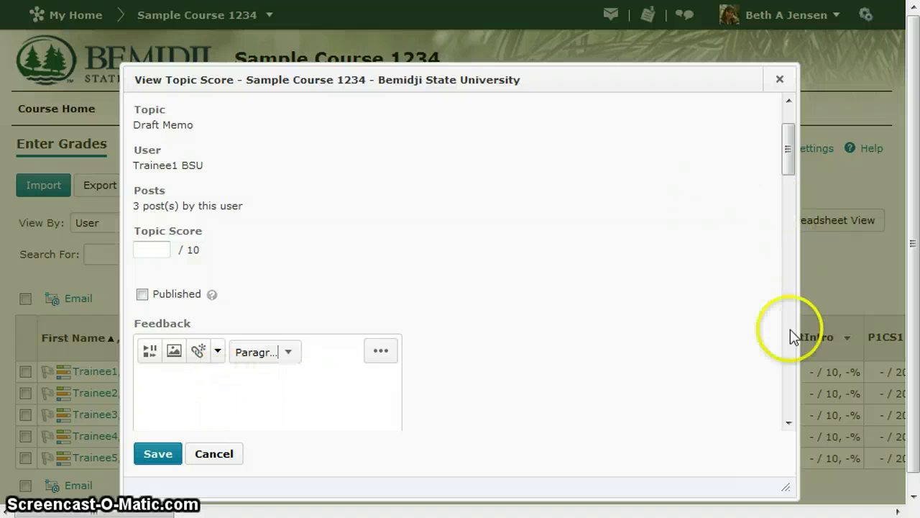
{"action": "left_click", "coordinate": [788, 424]}
{"action": "left_click", "coordinate": [788, 423]}
{"action": "left_click", "coordinate": [789, 423]}
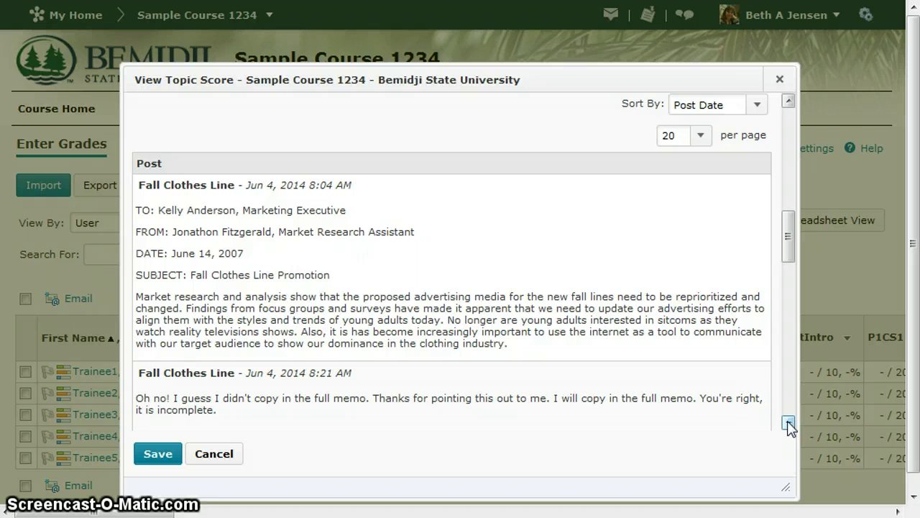
{"action": "left_click", "coordinate": [789, 424]}
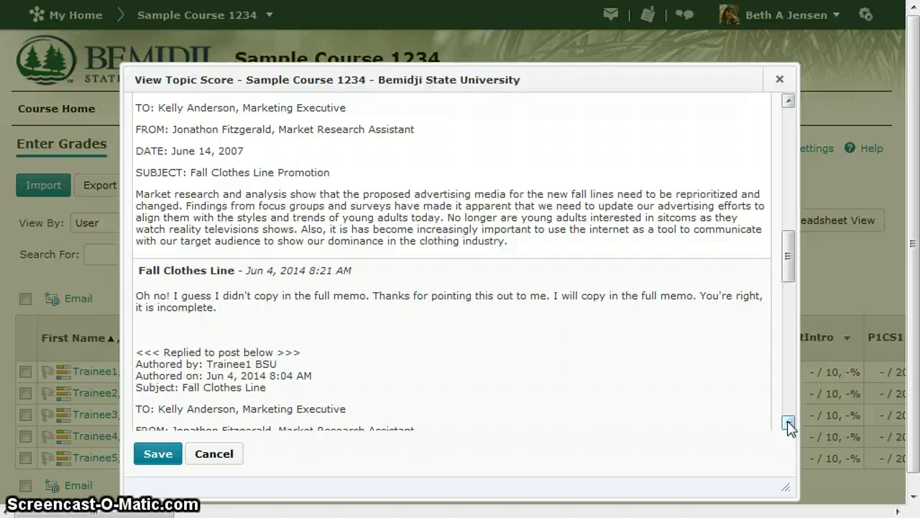
{"action": "left_click", "coordinate": [789, 424]}
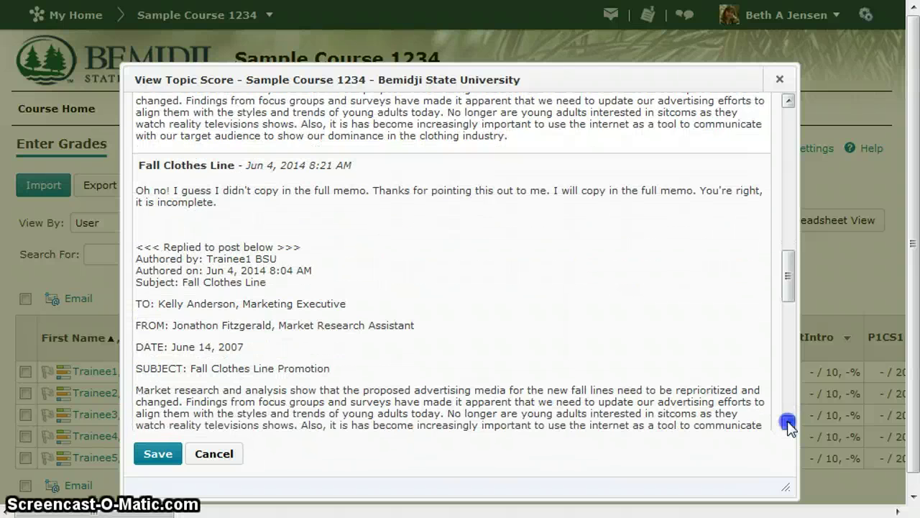
{"action": "left_click", "coordinate": [789, 423]}
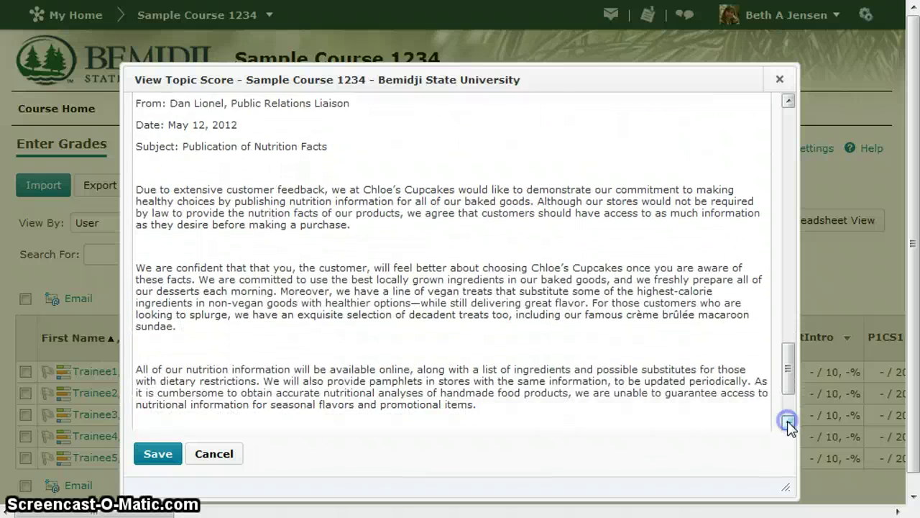
{"action": "left_click", "coordinate": [788, 394]}
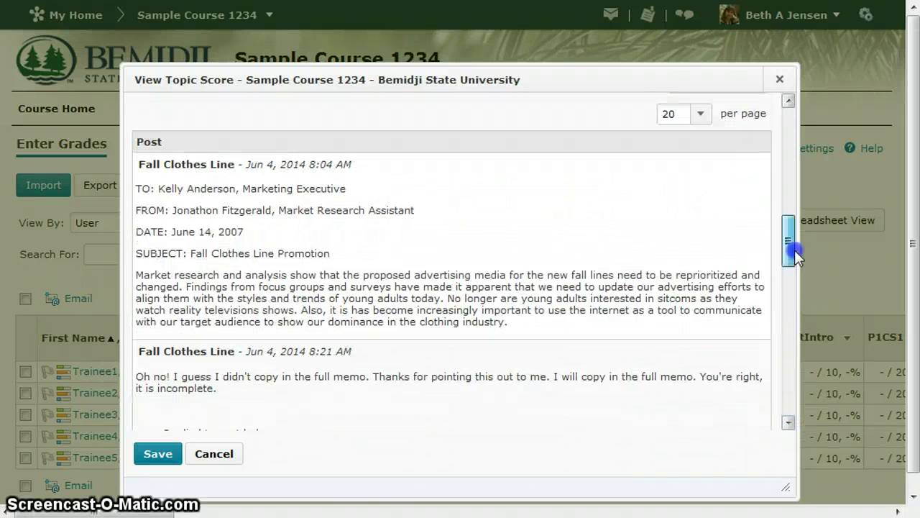
Save a published Draft Memo score of 10/10 for Trainee1, overwriting the existing grade
{"action": "left_click_drag", "start_coordinate": [790, 404], "coordinate": [788, 146]}
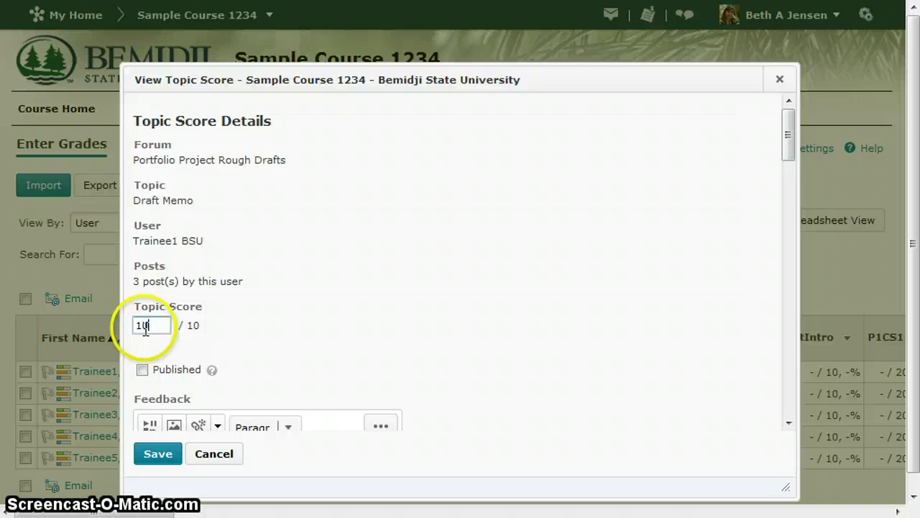
{"action": "left_click", "coordinate": [142, 374]}
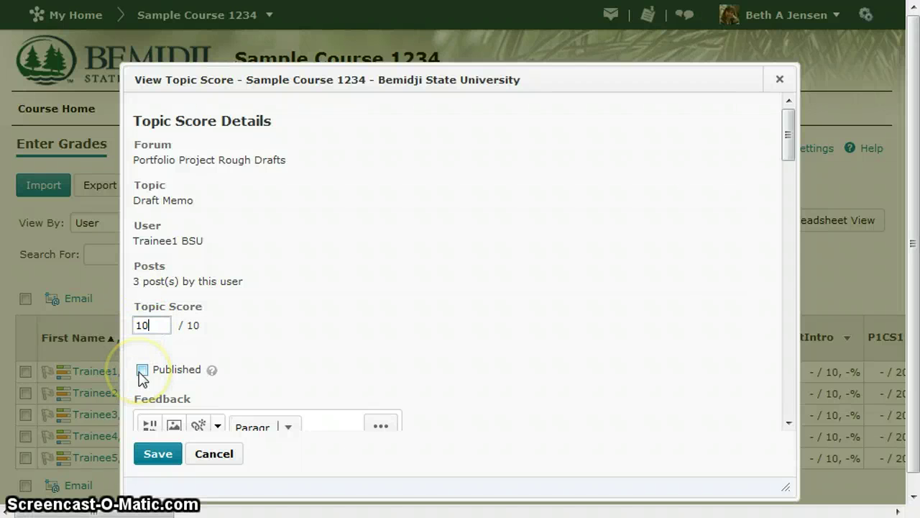
{"action": "left_click", "coordinate": [142, 371]}
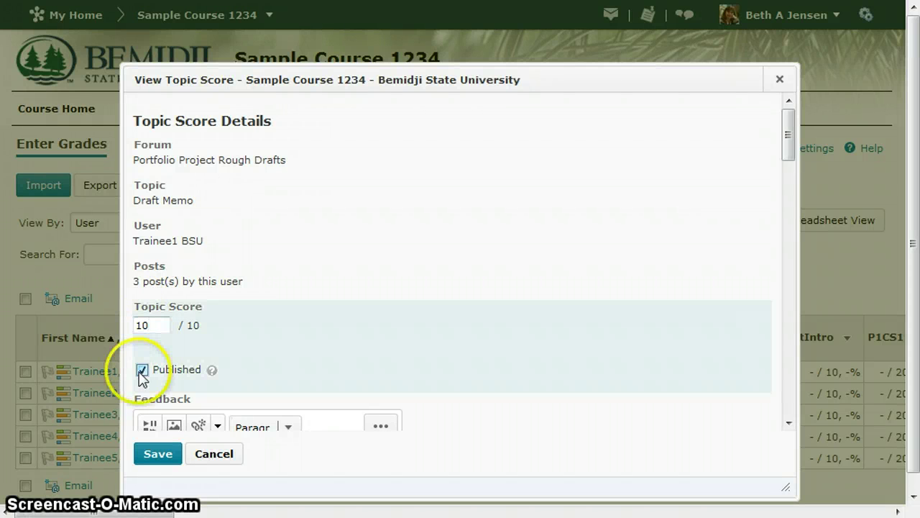
{"action": "left_click", "coordinate": [156, 454]}
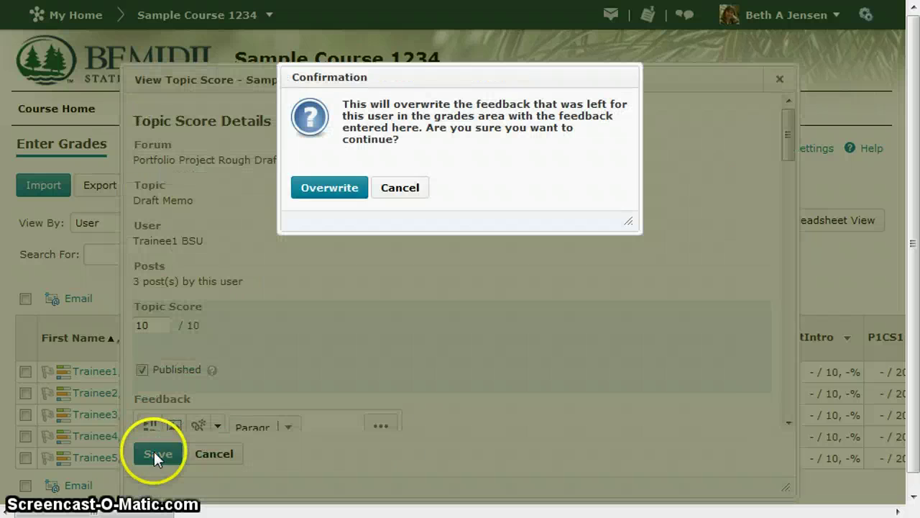
{"action": "left_click", "coordinate": [328, 189]}
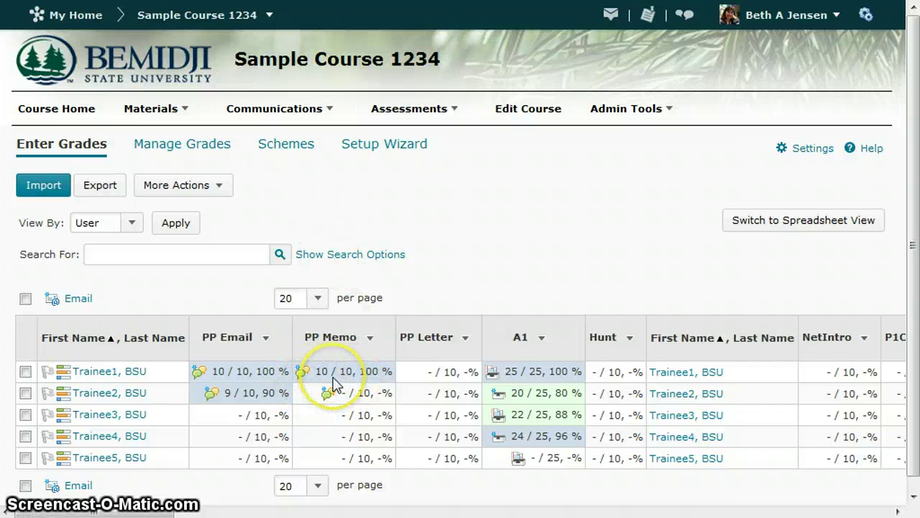
Return to the Discussions List and open the Draft Email topic's actions menu
{"action": "left_click", "coordinate": [282, 113]}
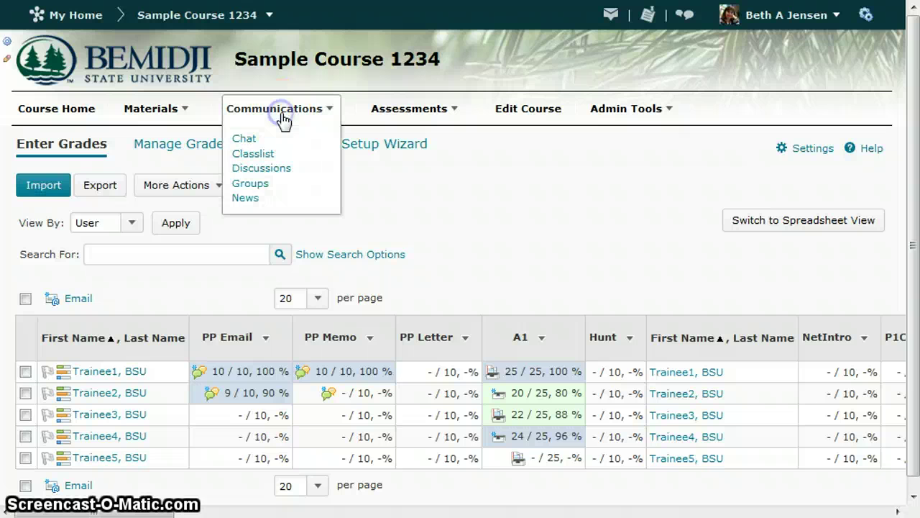
{"action": "left_click", "coordinate": [255, 169]}
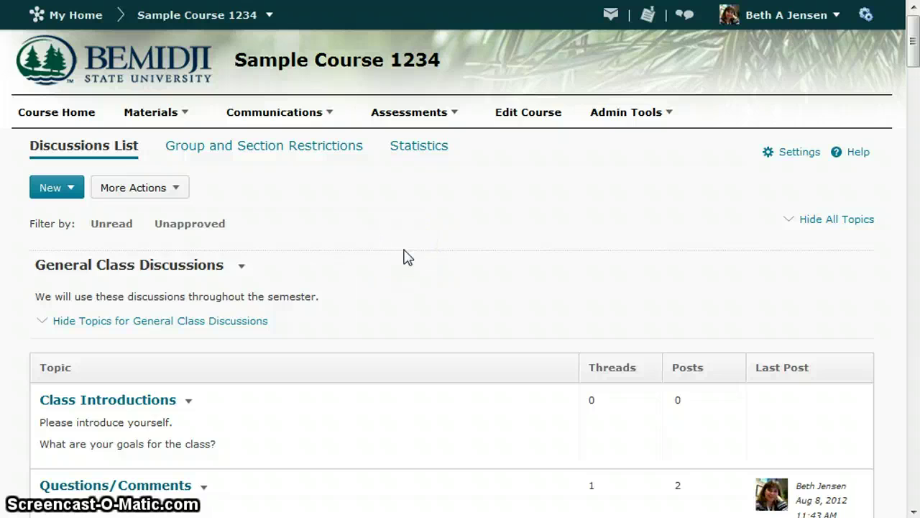
{"action": "scroll", "coordinate": [404, 256], "scroll_direction": "down", "scroll_amount": 3}
{"action": "scroll", "coordinate": [404, 257], "scroll_direction": "down", "scroll_amount": 2}
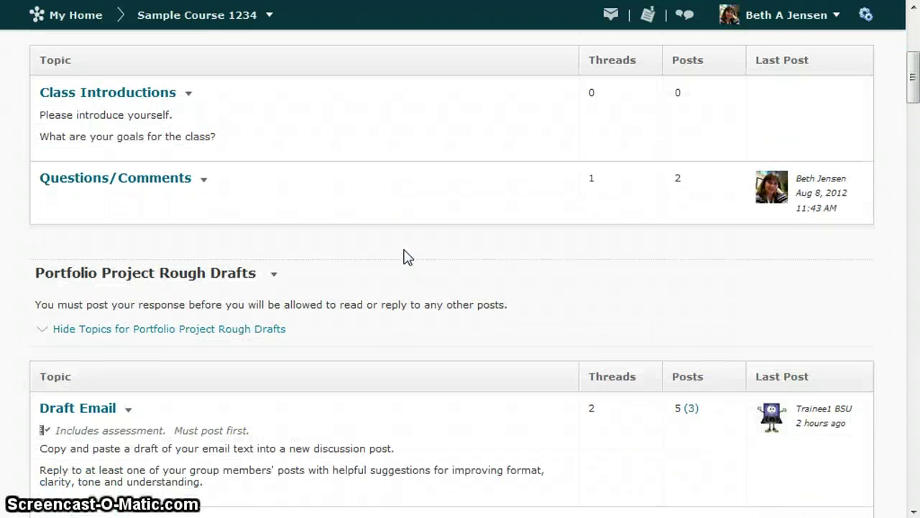
{"action": "scroll", "coordinate": [404, 257], "scroll_direction": "down", "scroll_amount": 1}
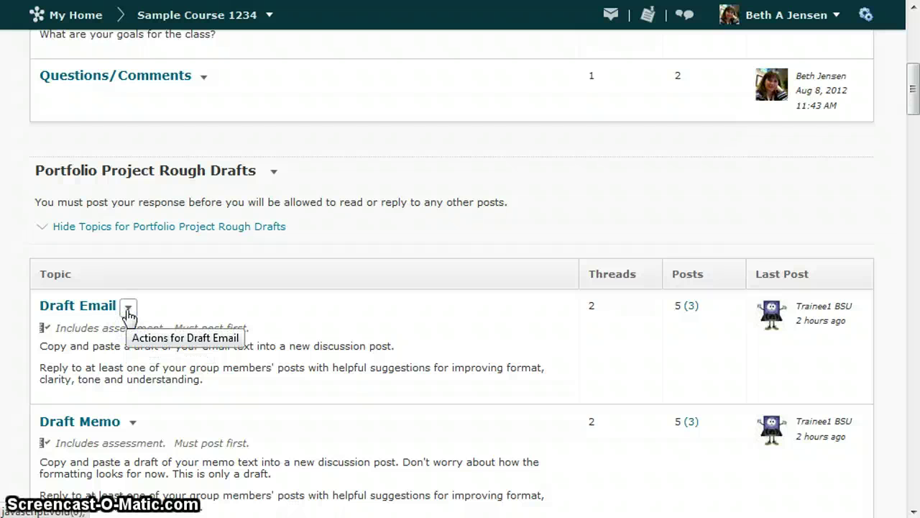
{"action": "left_click", "coordinate": [127, 309]}
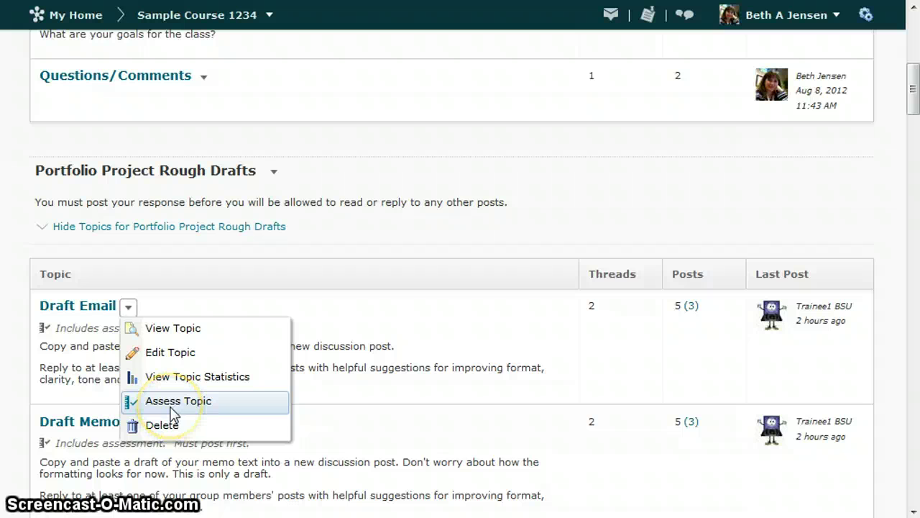